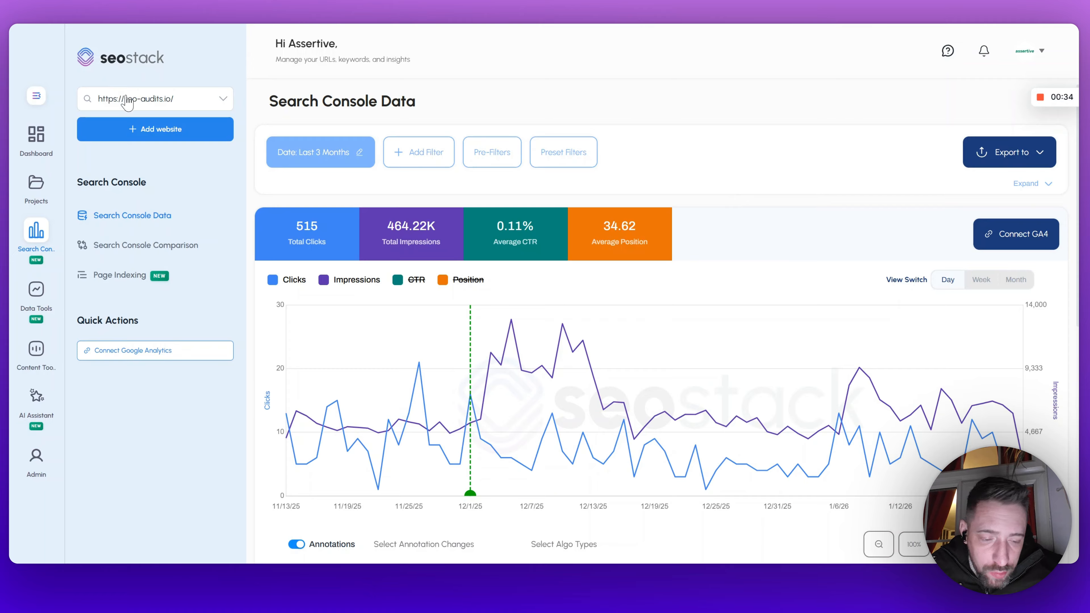
Step: Connect GA4 by signing in with the Google account and granting SEO Stack access
left_click(1027, 243)
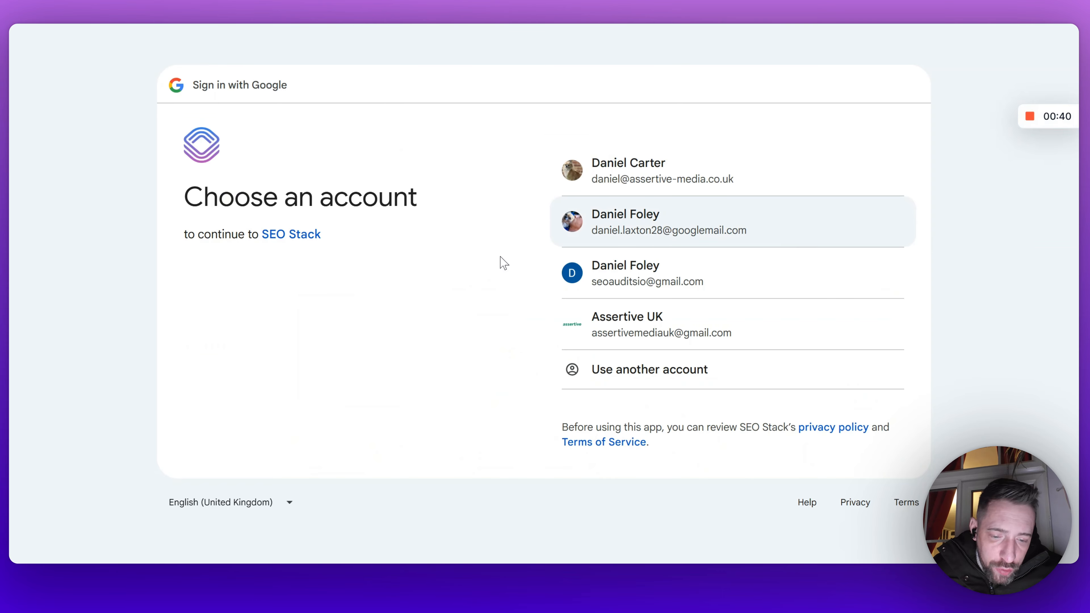
left_click(614, 215)
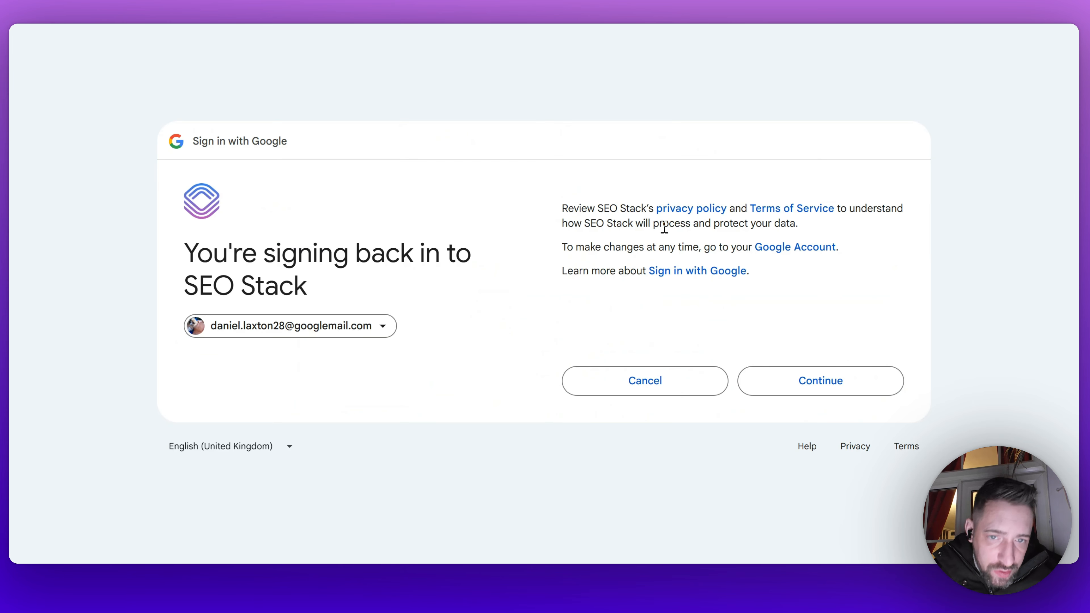
left_click(840, 388)
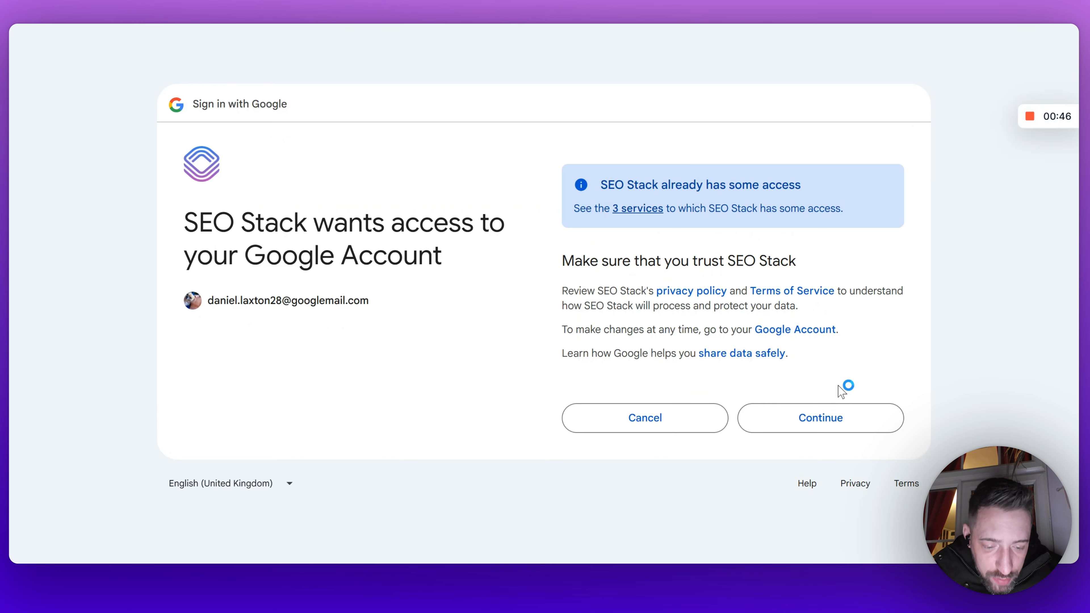
left_click(829, 421)
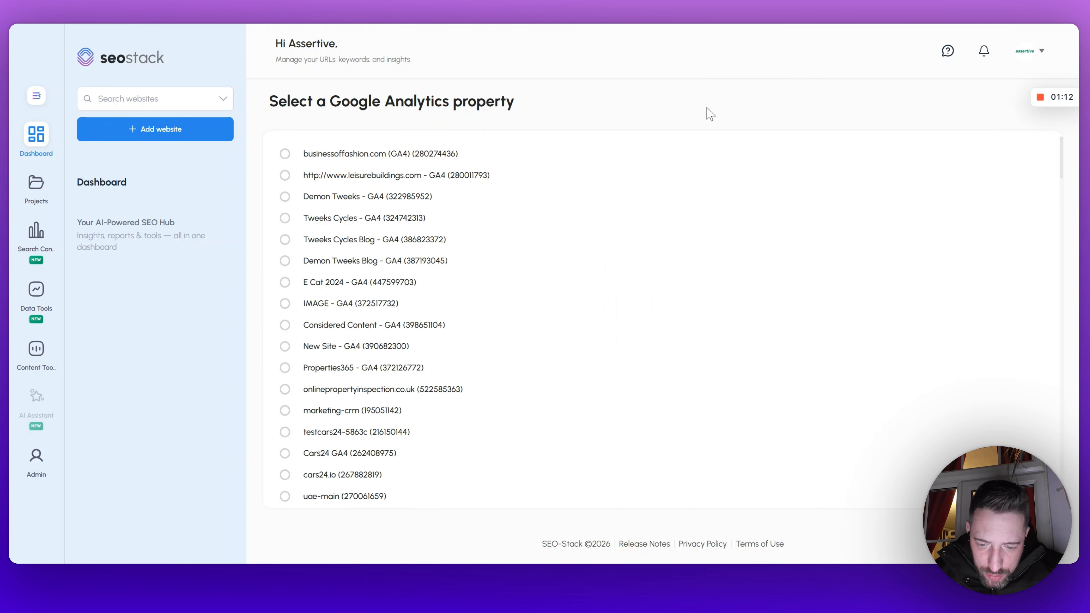
Step: Find and select the SEO Audits IO - GA4 Analytics property, then connect it
key("ctrl+f")
type("seo-audits.io/")
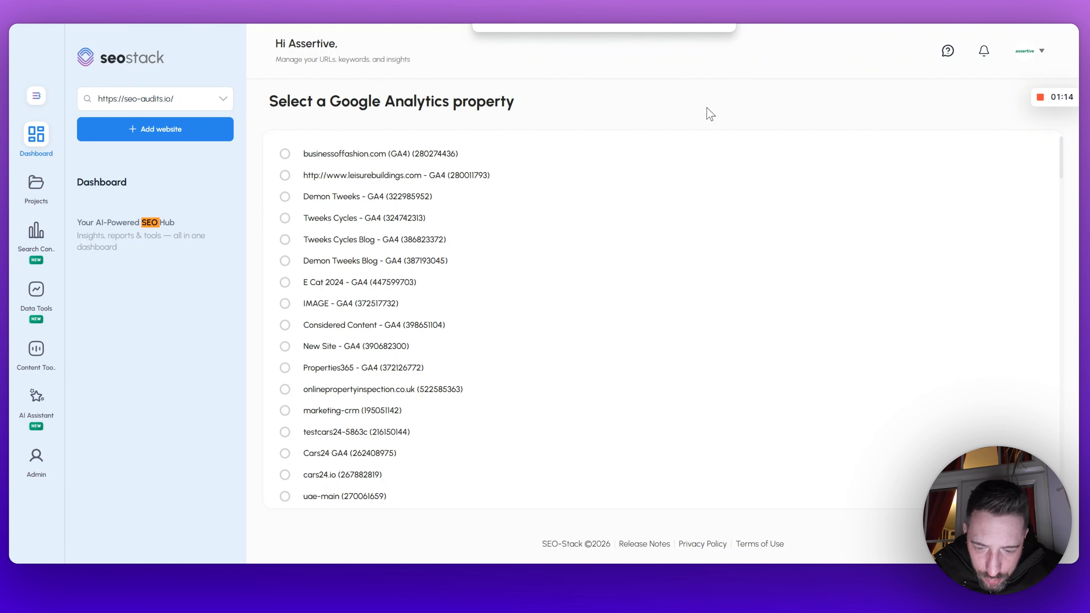
key("Return")
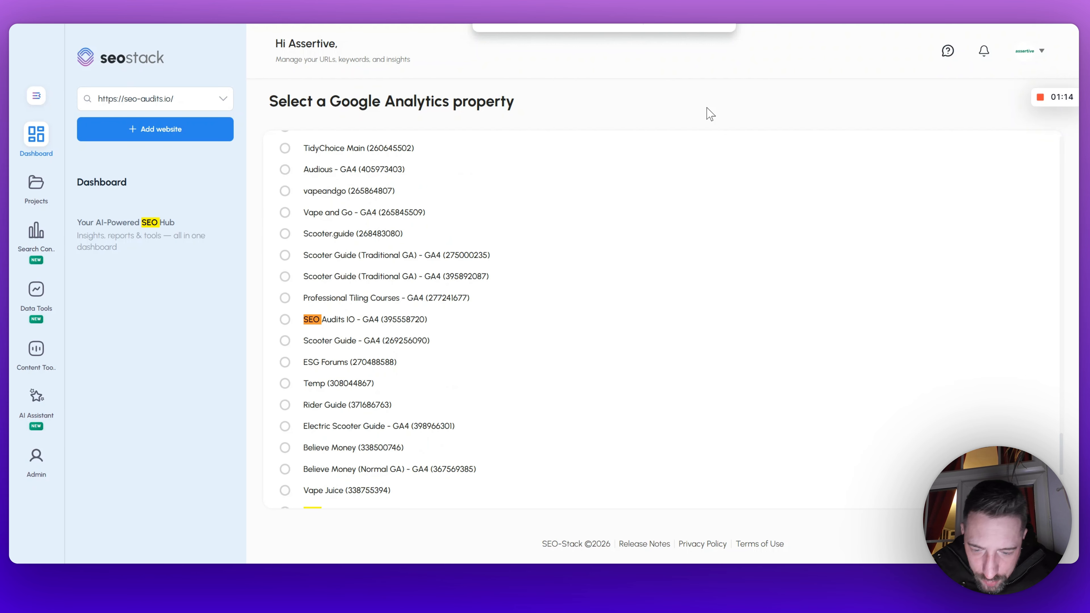
left_click(284, 320)
scroll(489, 316, "down", 5)
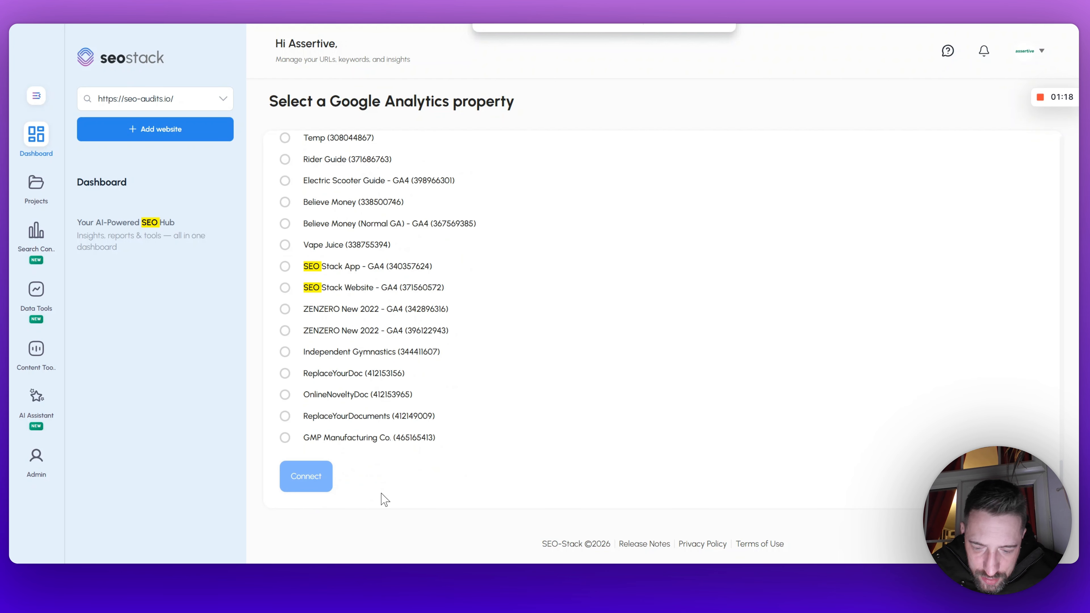
left_click(297, 480)
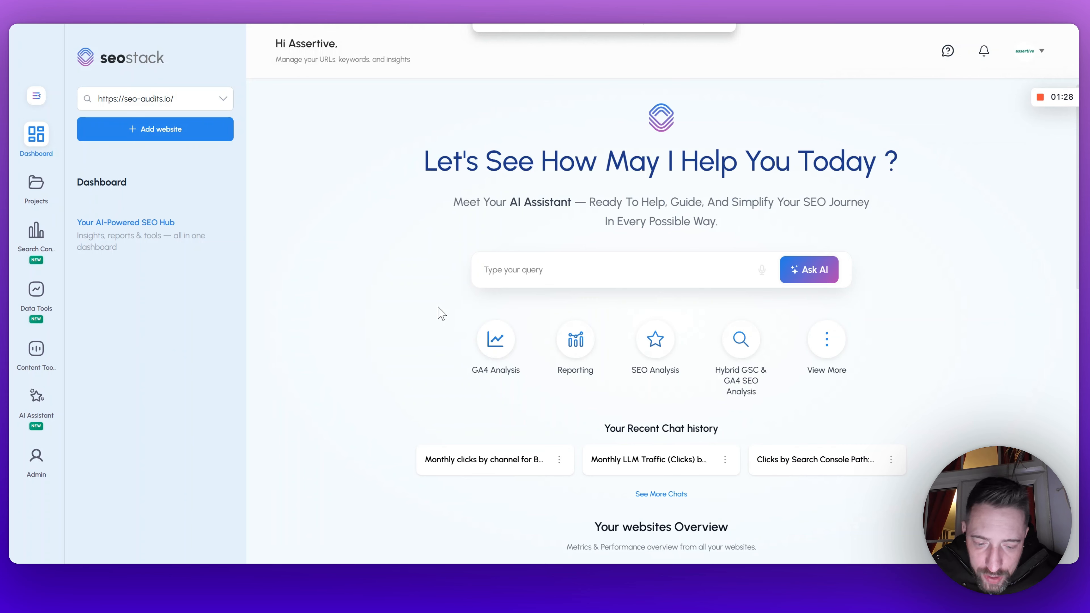
Step: Open the AI Assistant and ask for a 12-month GA4 product sales report plus a monthly revenue and transaction volume line graph
left_click(45, 395)
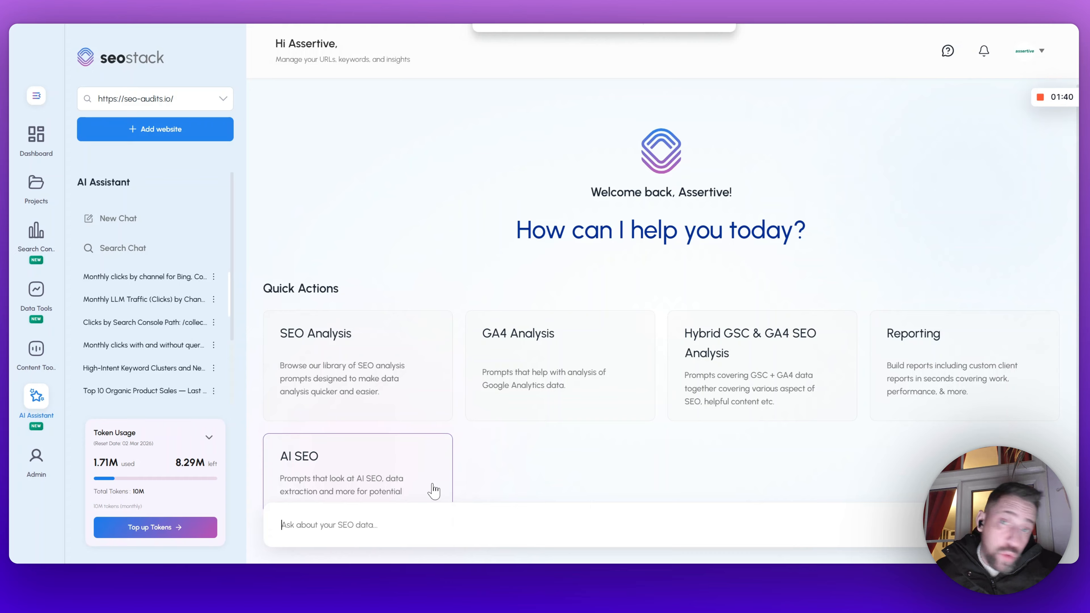
left_click(481, 523)
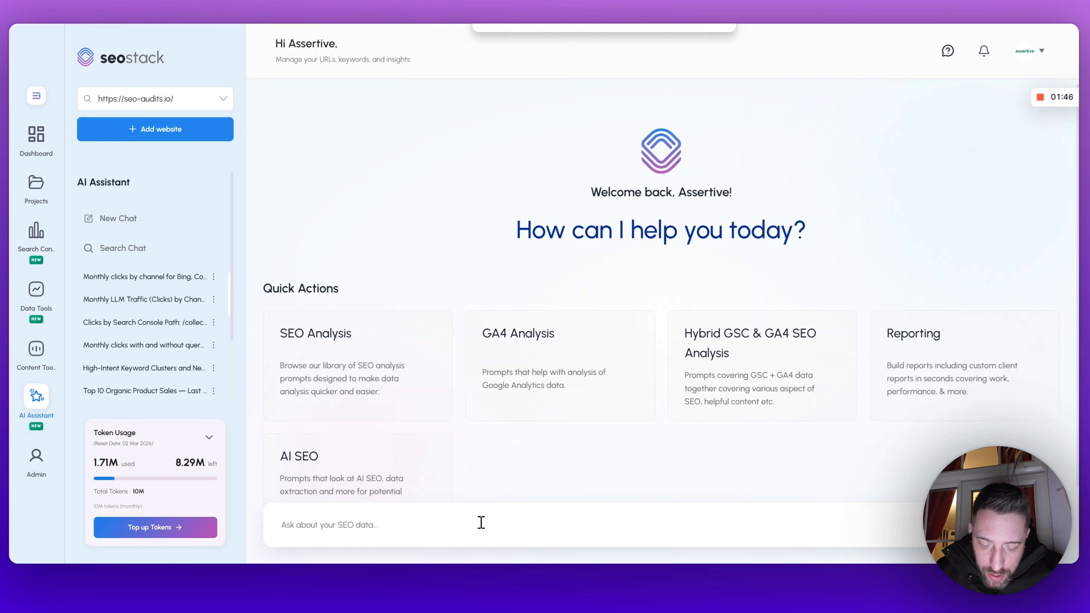
type("I would like")
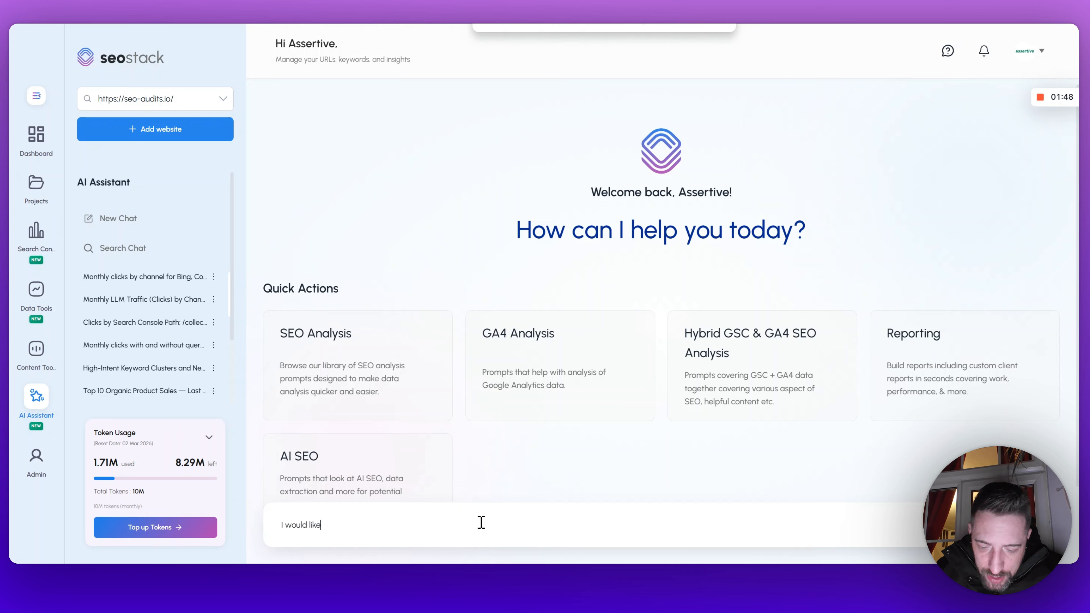
type(" a product sa")
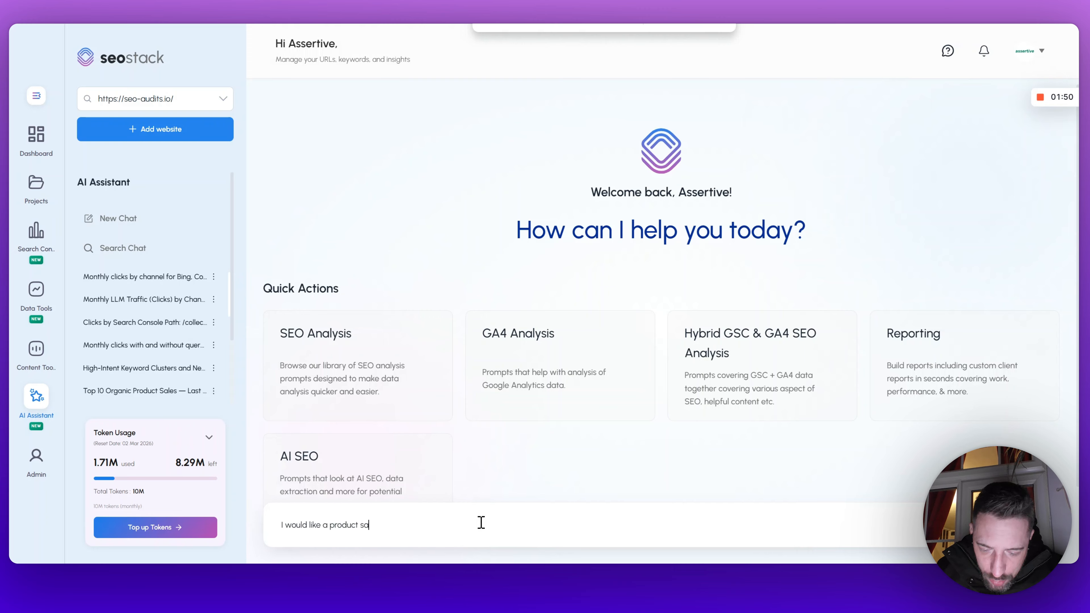
type("les report for the ")
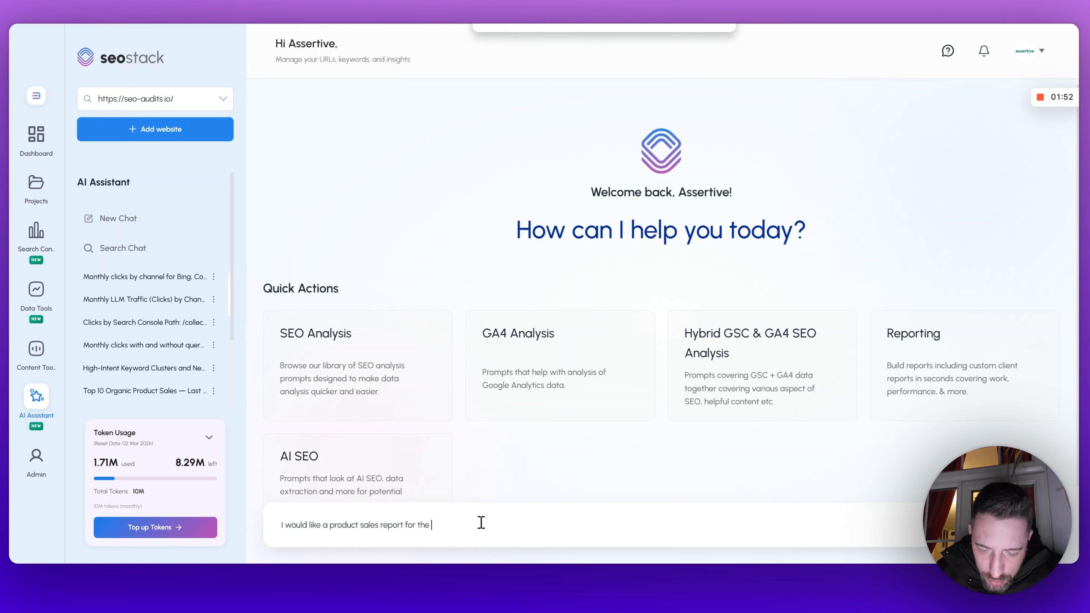
type("last 12 months")
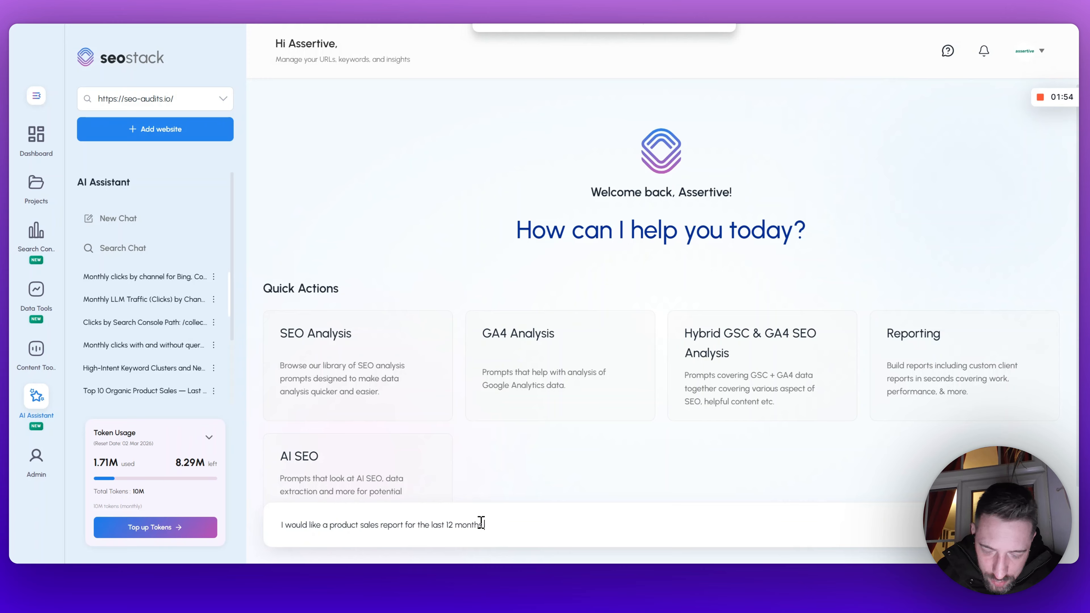
type(" from GA4, show me the product")
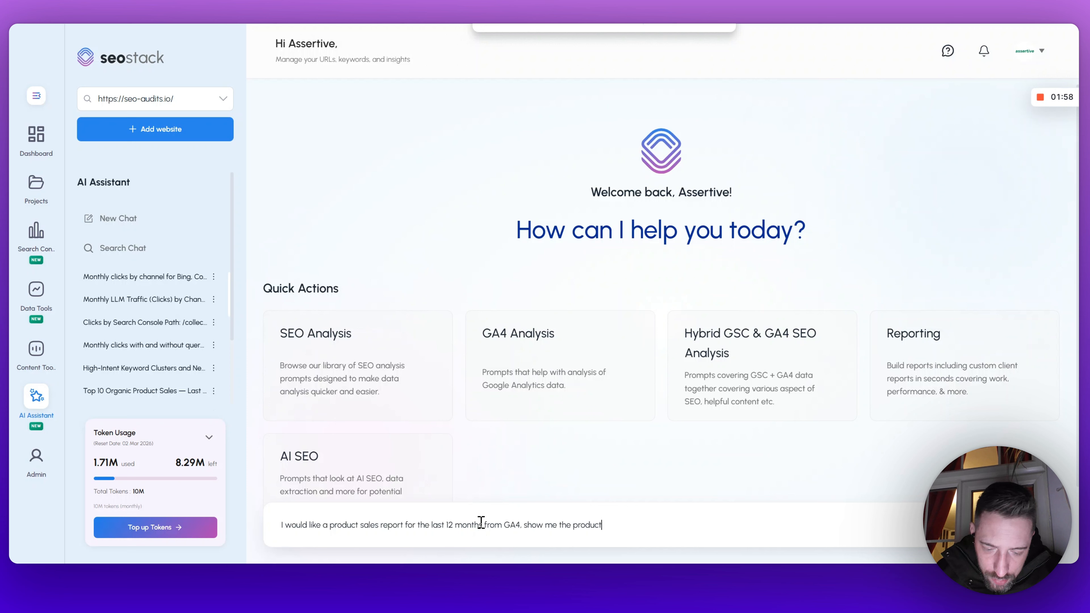
type("s sold and reven")
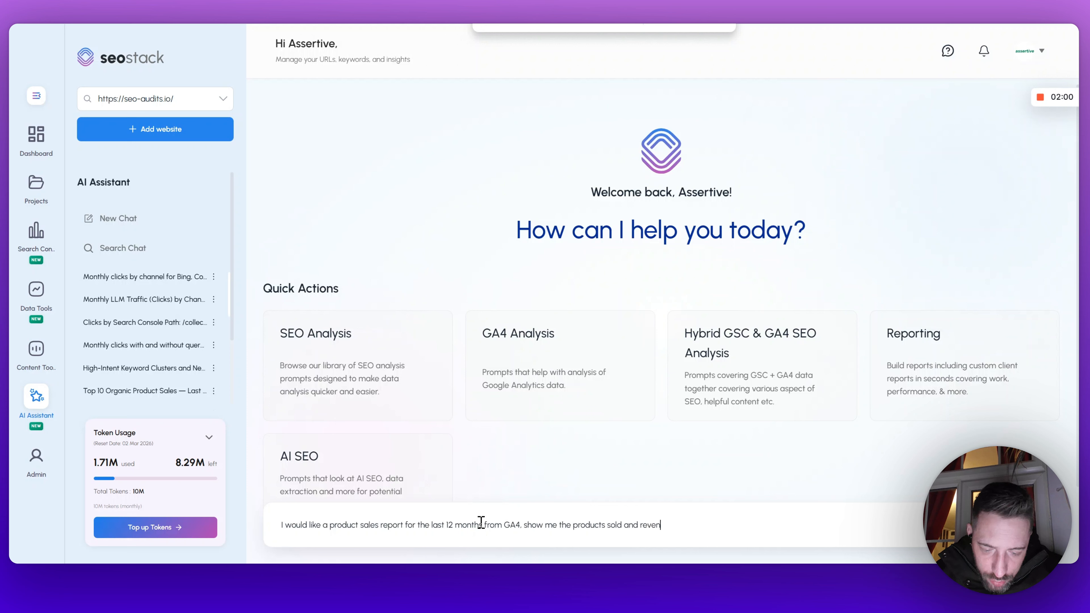
type("ue generated, ")
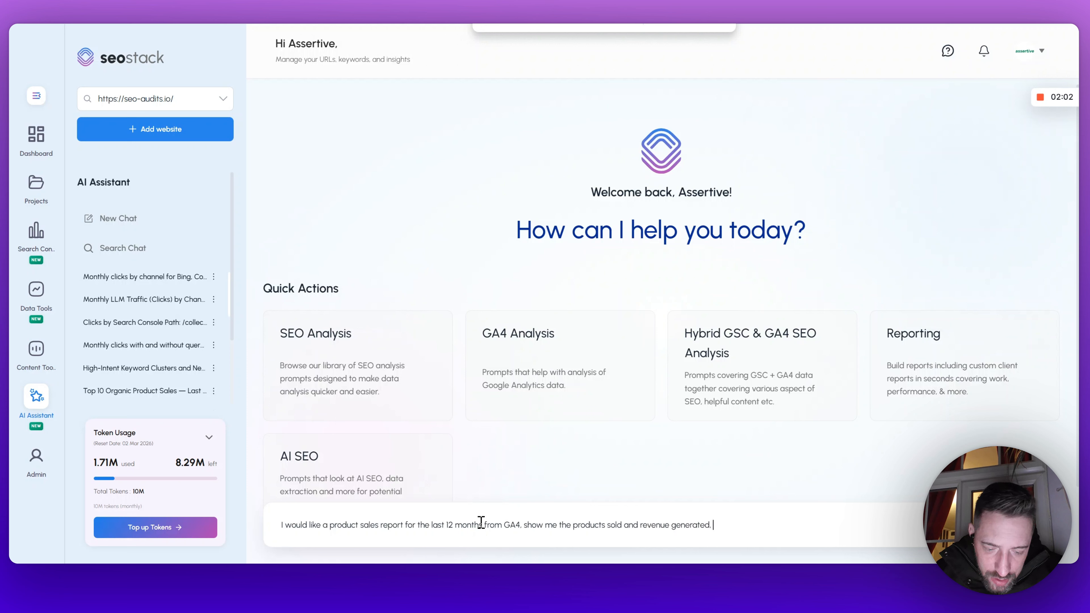
type("can you also generate")
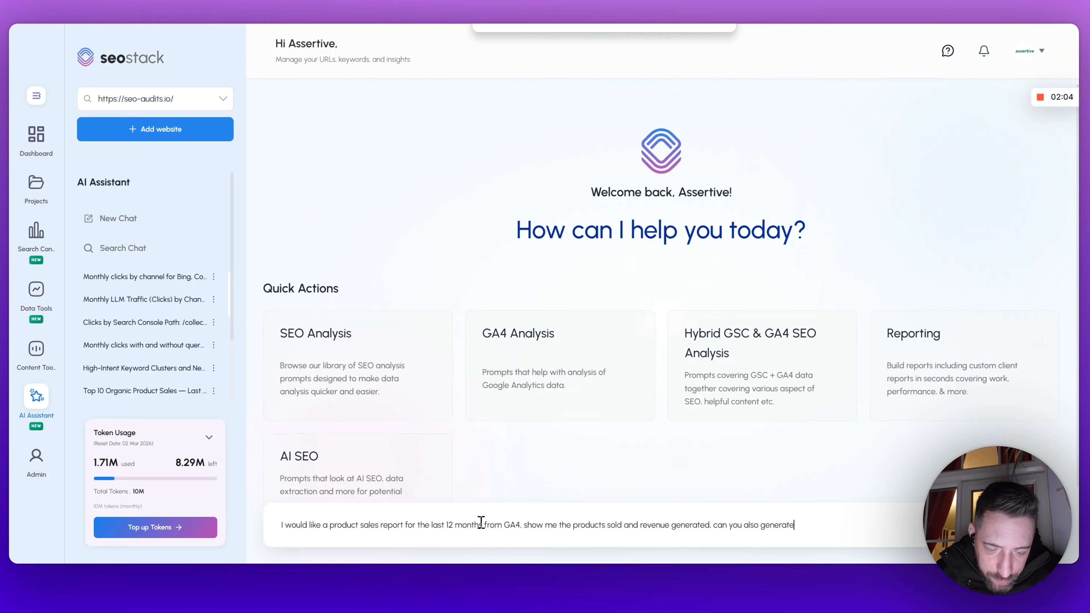
type(" me a line graph ")
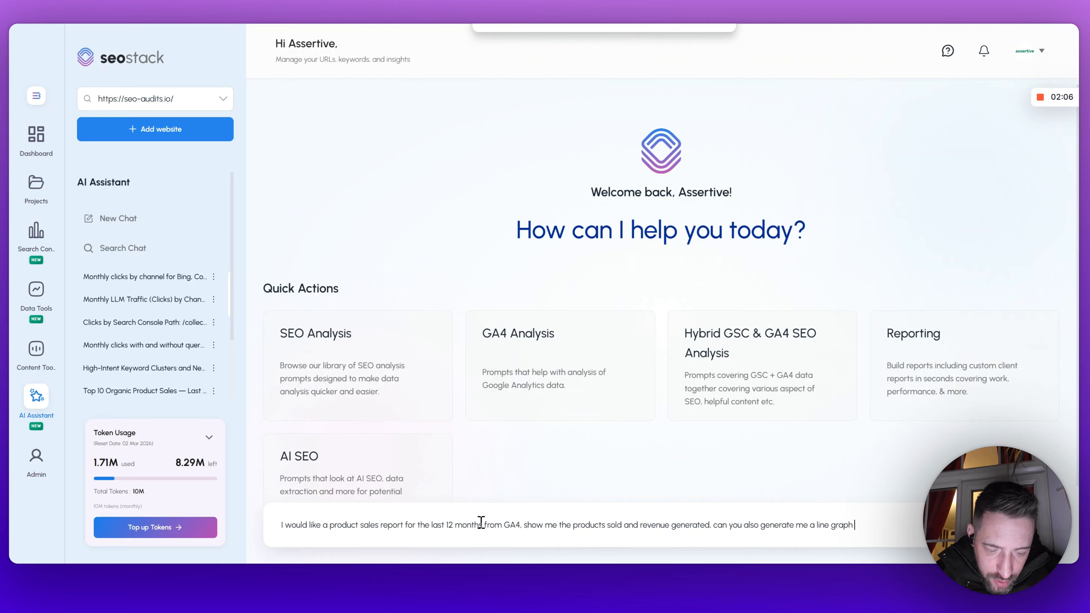
type("showing me revenu ")
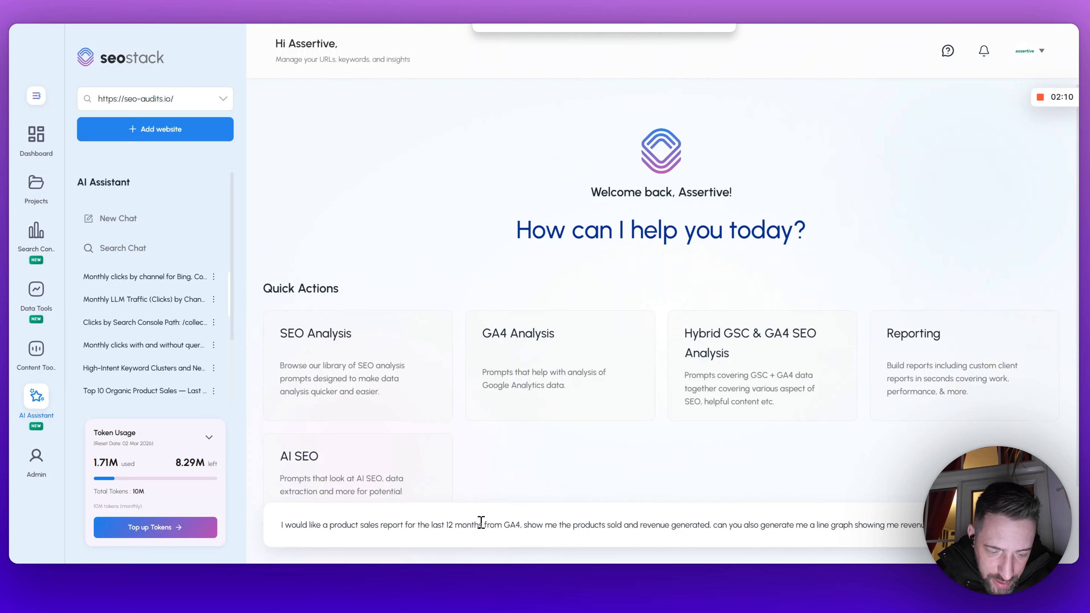
type("transacion")
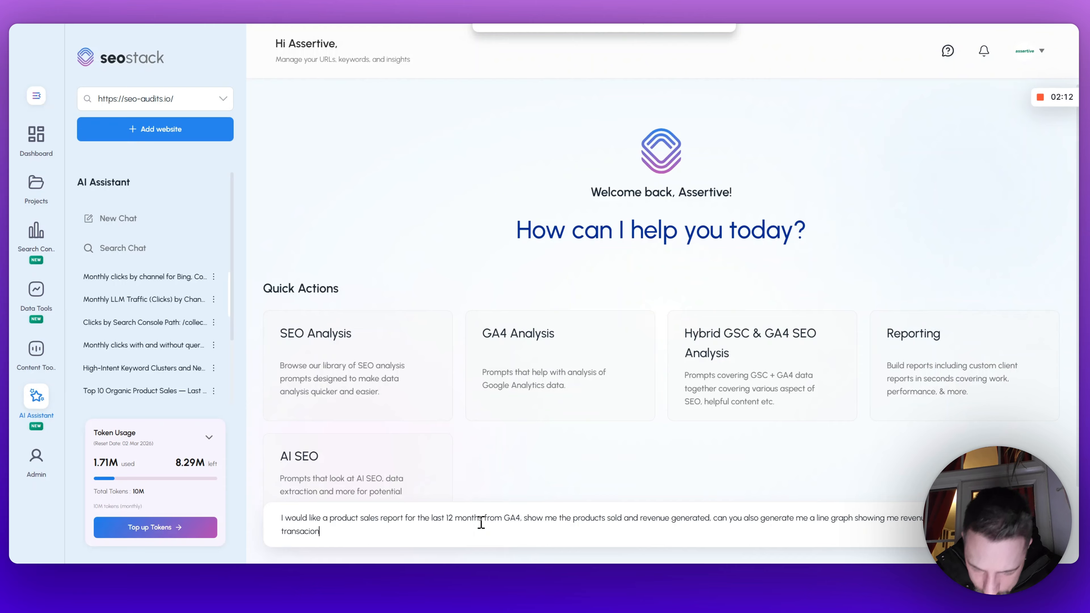
key("BackSpace")
key("BackSpace")
key("BackSpace")
type("tion volumes per month")
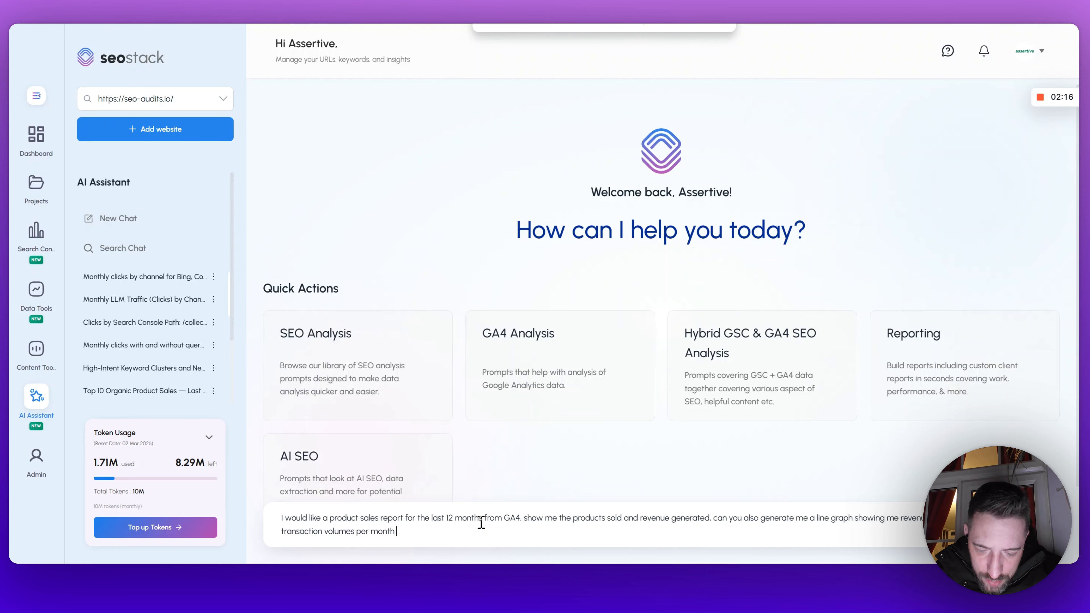
type(" for the last 12 months")
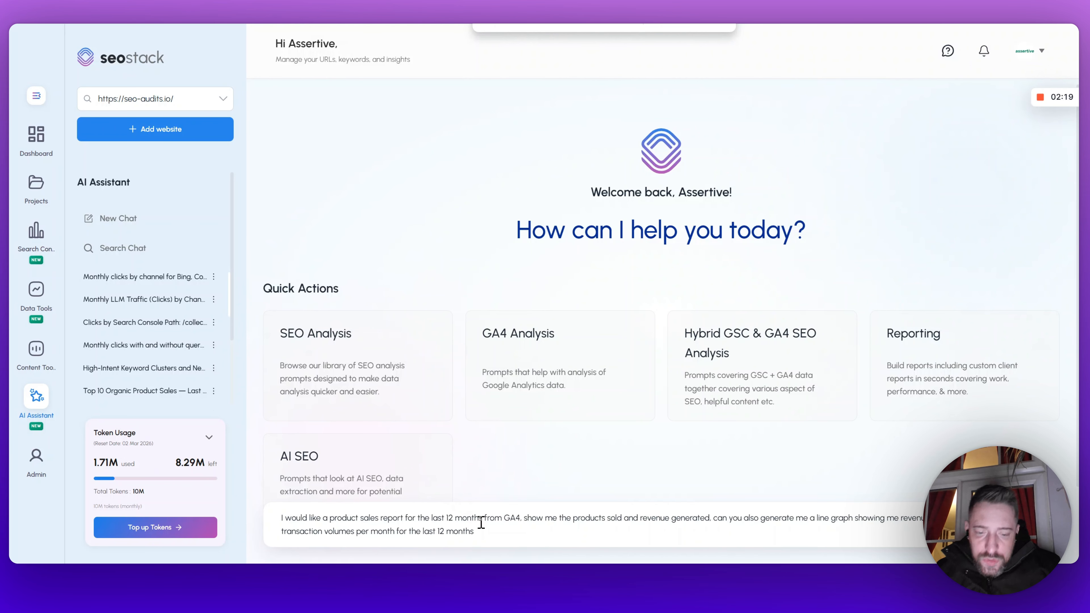
key("Return")
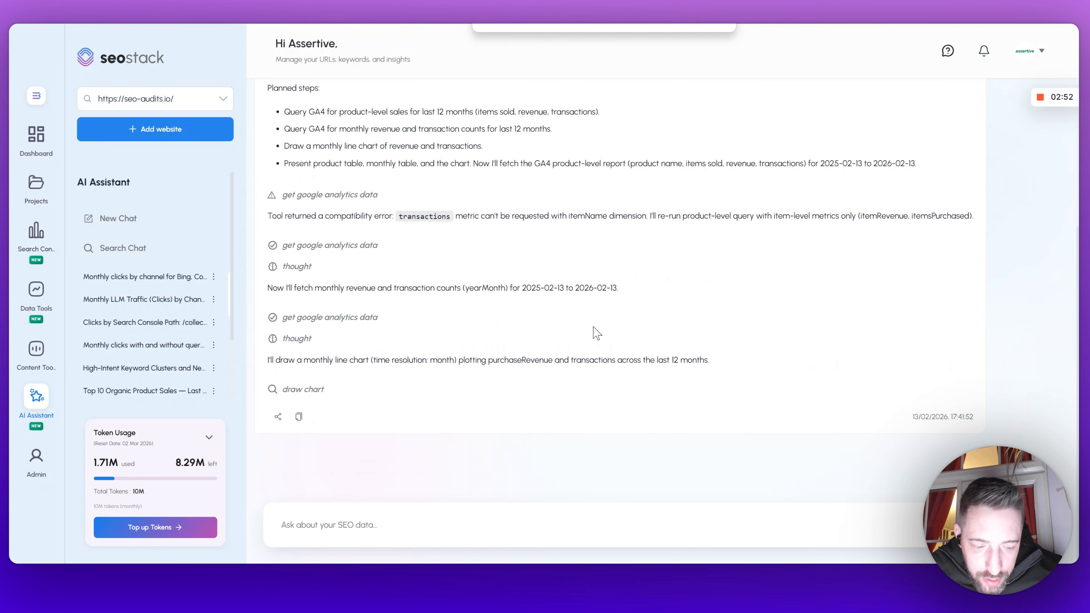
scroll(594, 329, "up", 2)
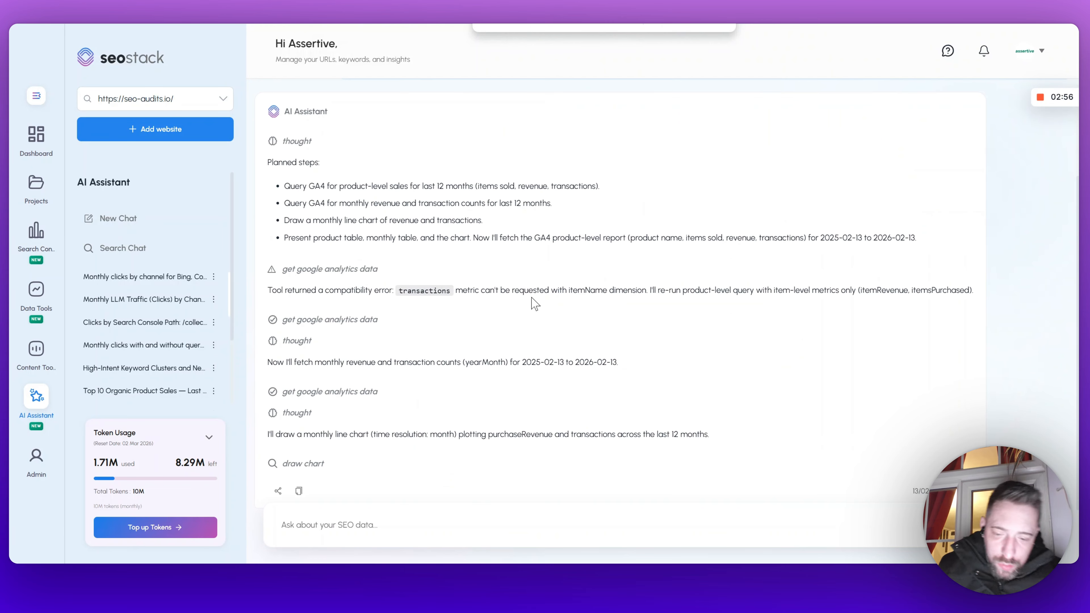
scroll(428, 221, "down", 2)
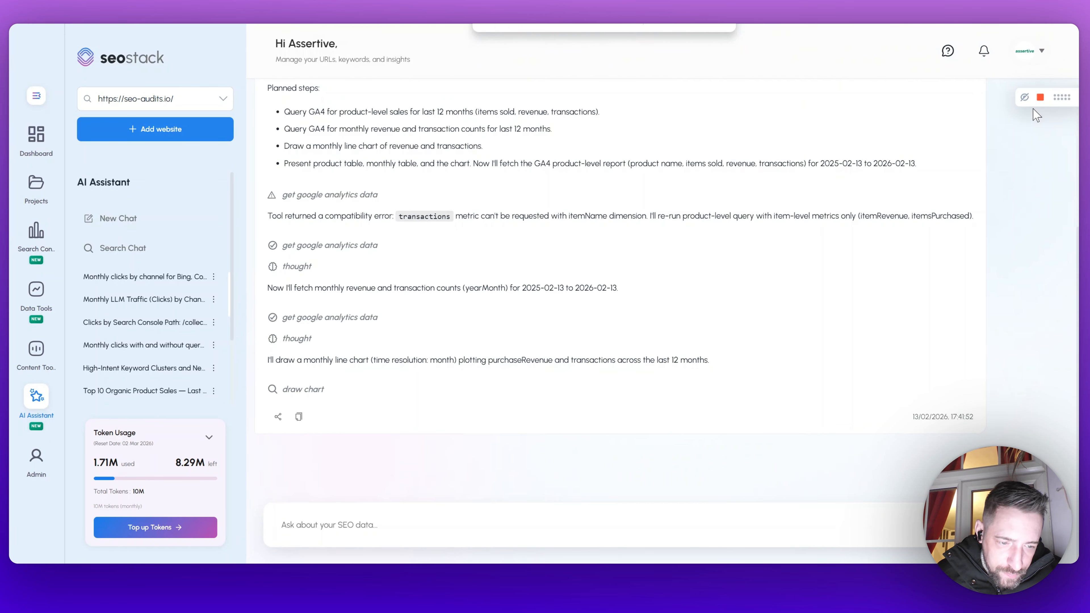
left_click(1041, 98)
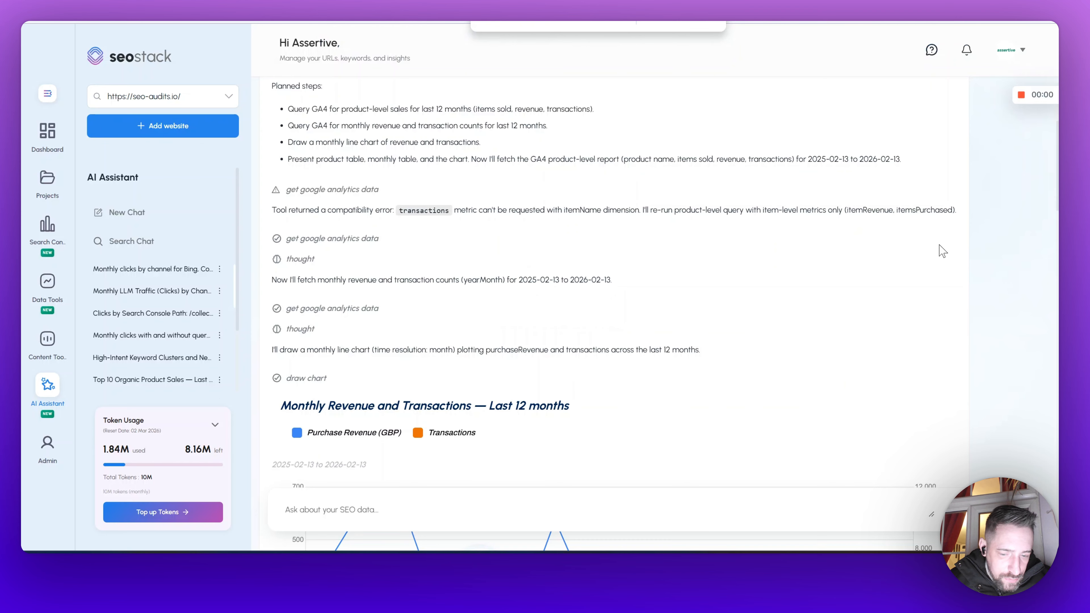
Step: Review the assistant's monthly revenue and transactions chart, product sales table and monthly table
scroll(777, 227, "down", 3)
scroll(778, 227, "down", 2)
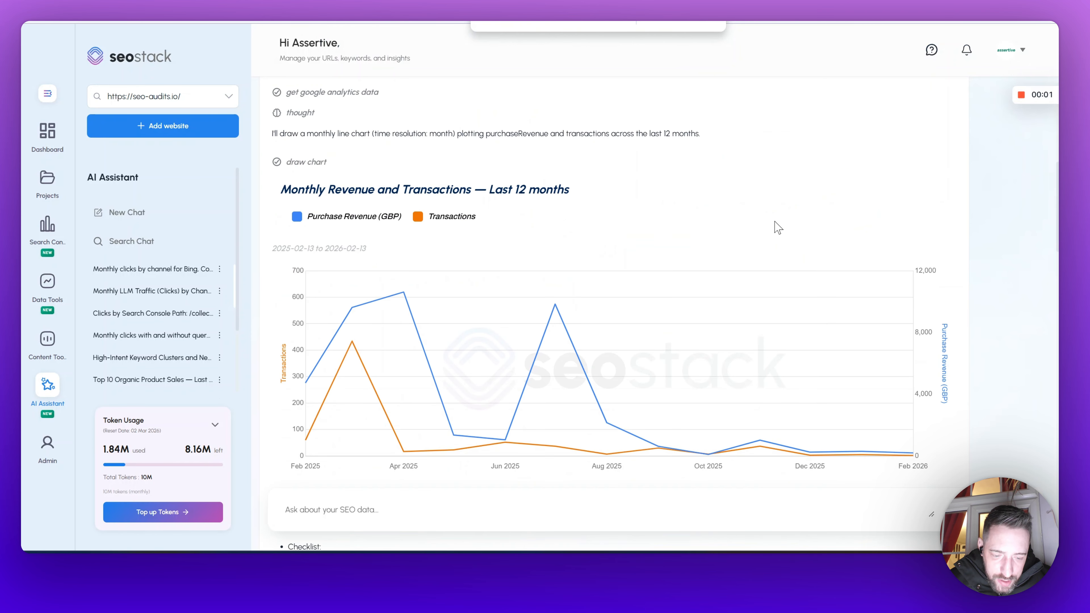
scroll(559, 172, "down", 2)
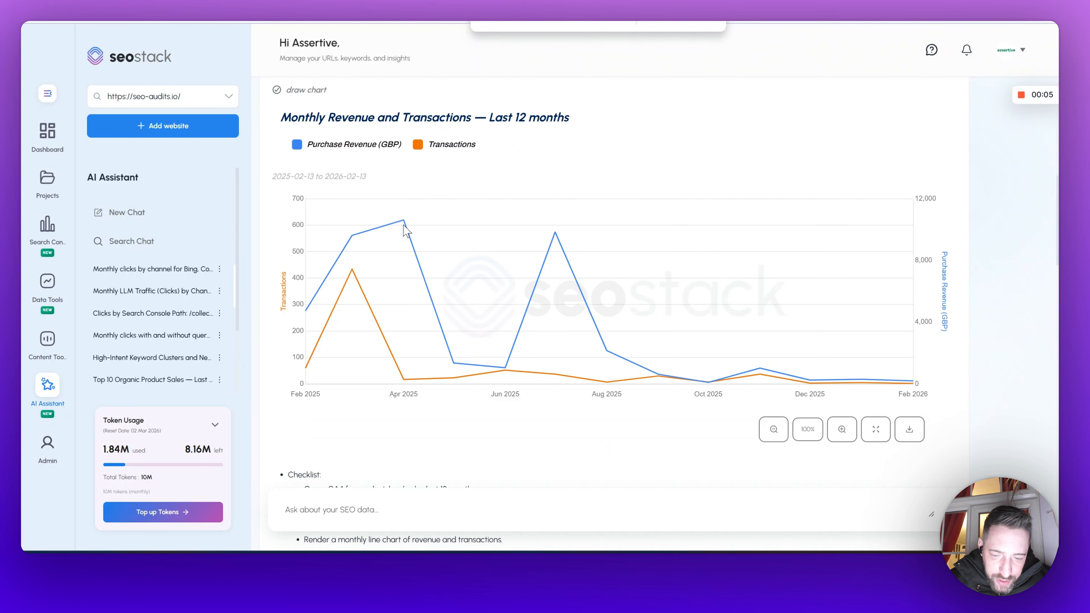
mouse_move(406, 221)
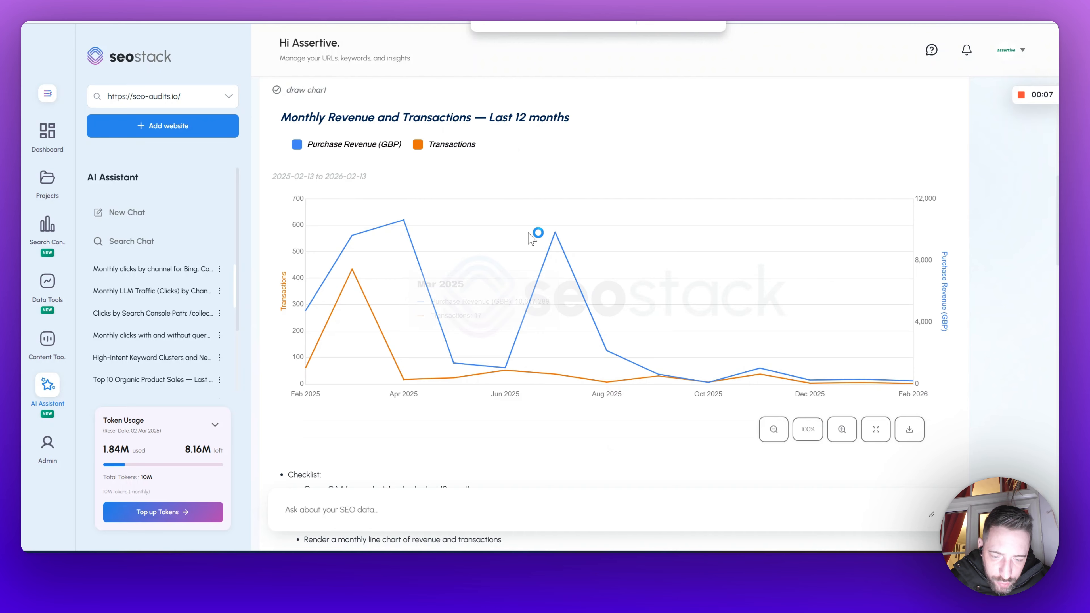
mouse_move(555, 237)
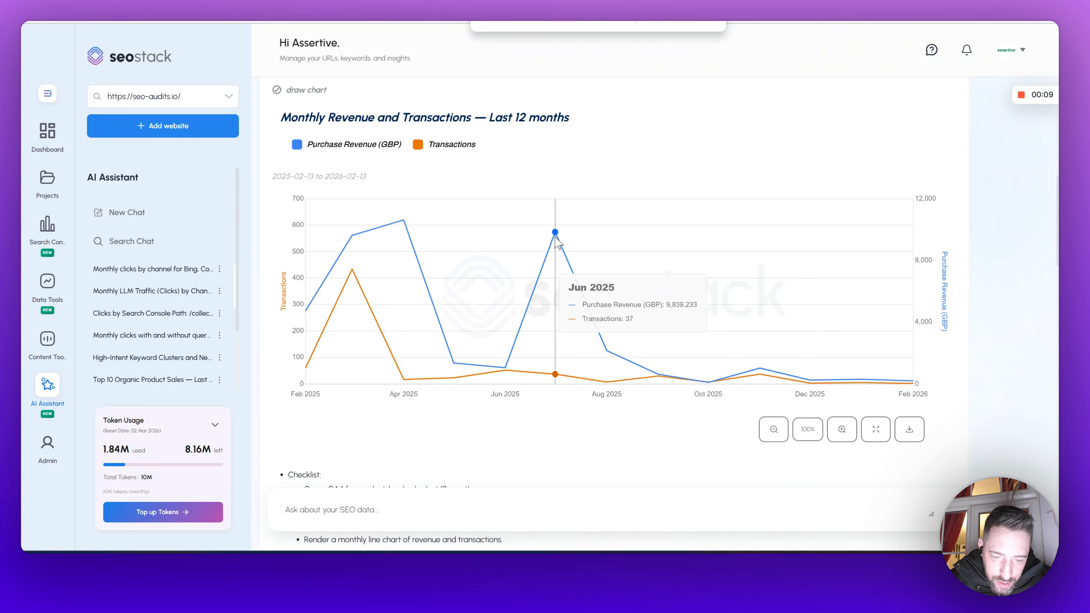
scroll(555, 235, "down", 10)
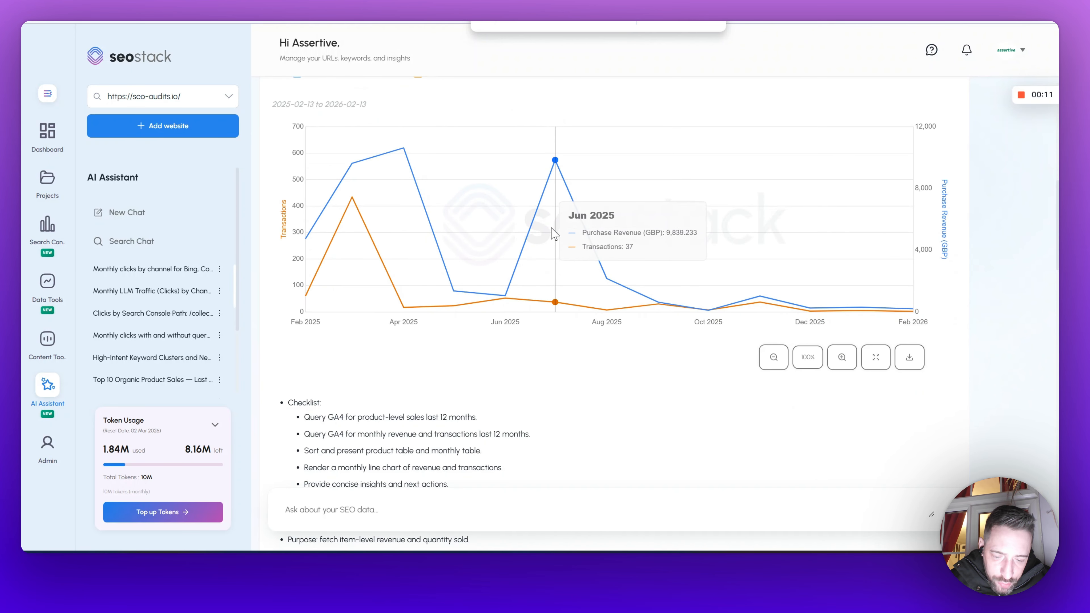
scroll(550, 256, "down", 8)
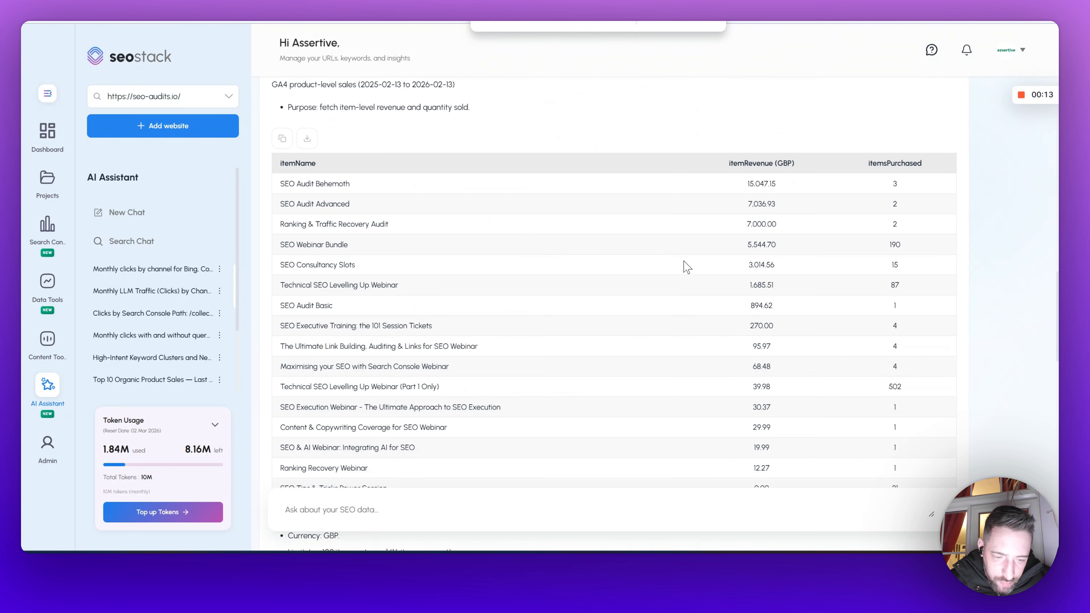
scroll(842, 236, "down", 10)
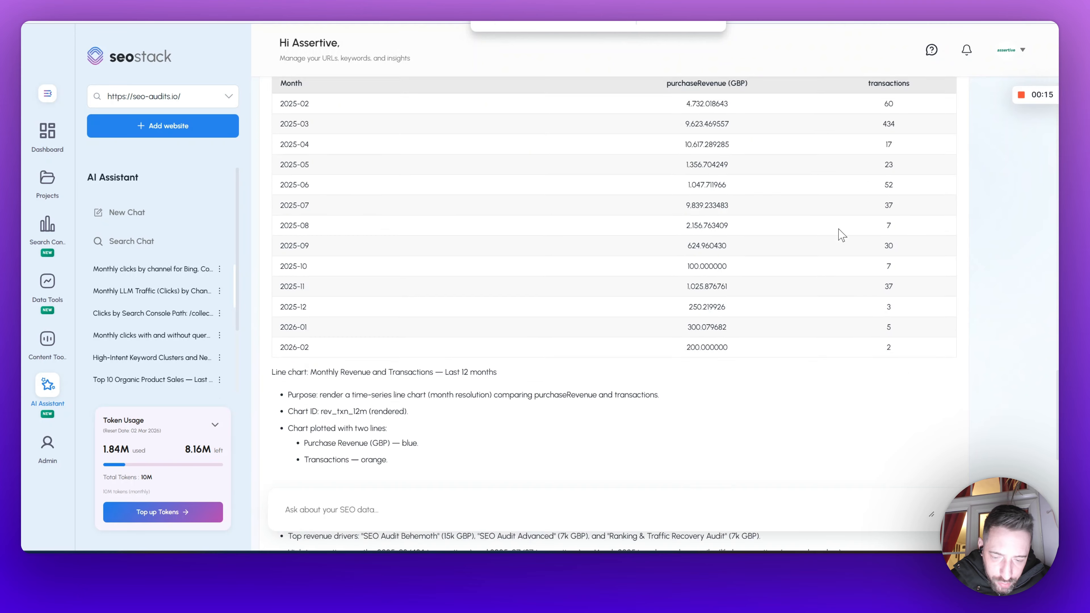
left_click(359, 513)
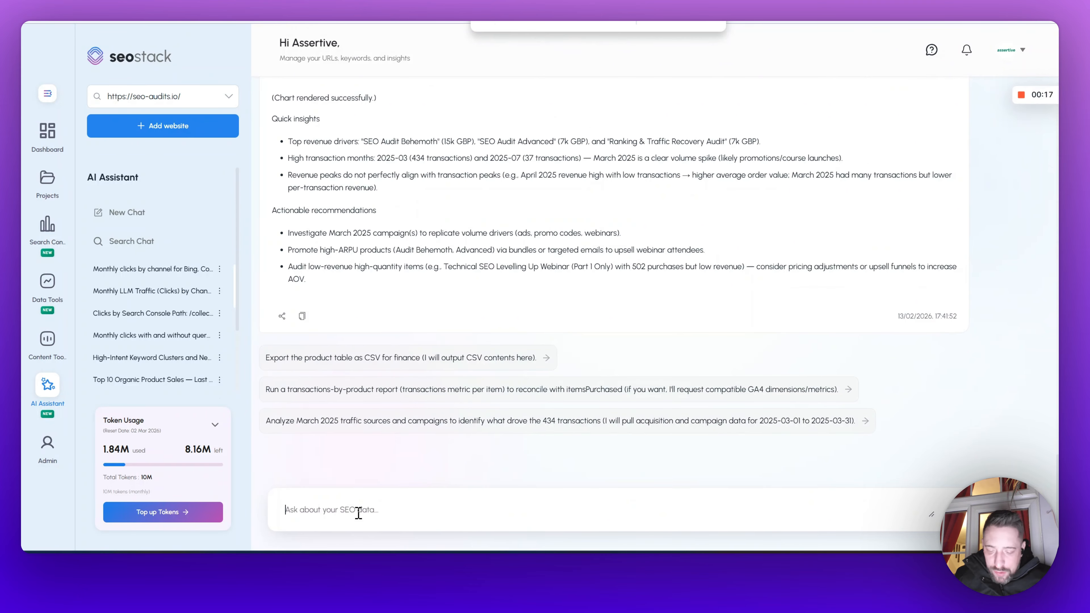
Step: Ask the assistant which pages lost organic traction in GSC data with poor engagement, requesting an audit and suggested causes
type("Whi")
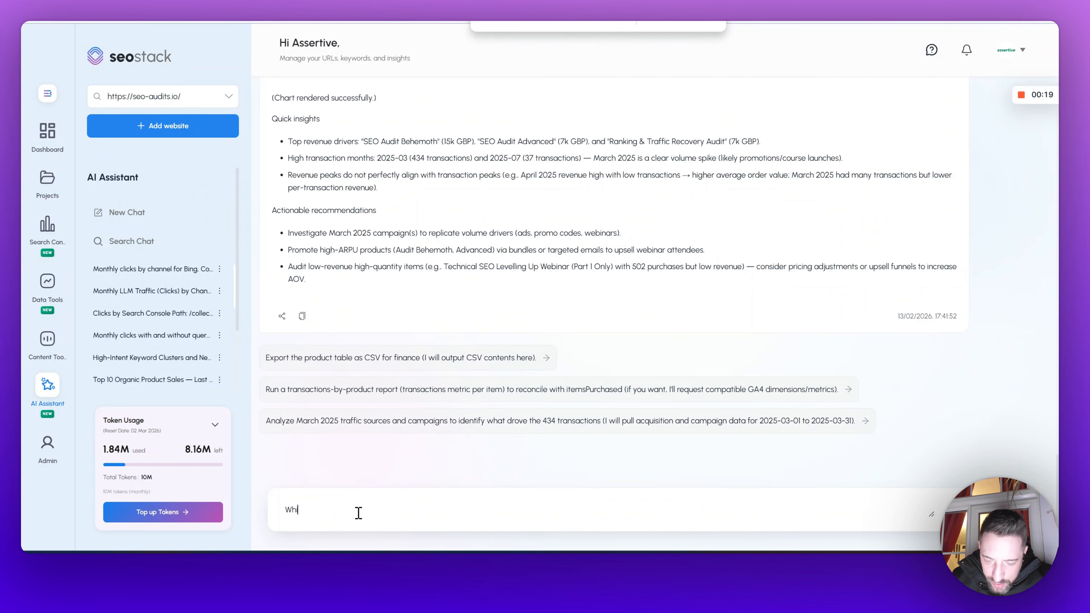
type("ch pages have")
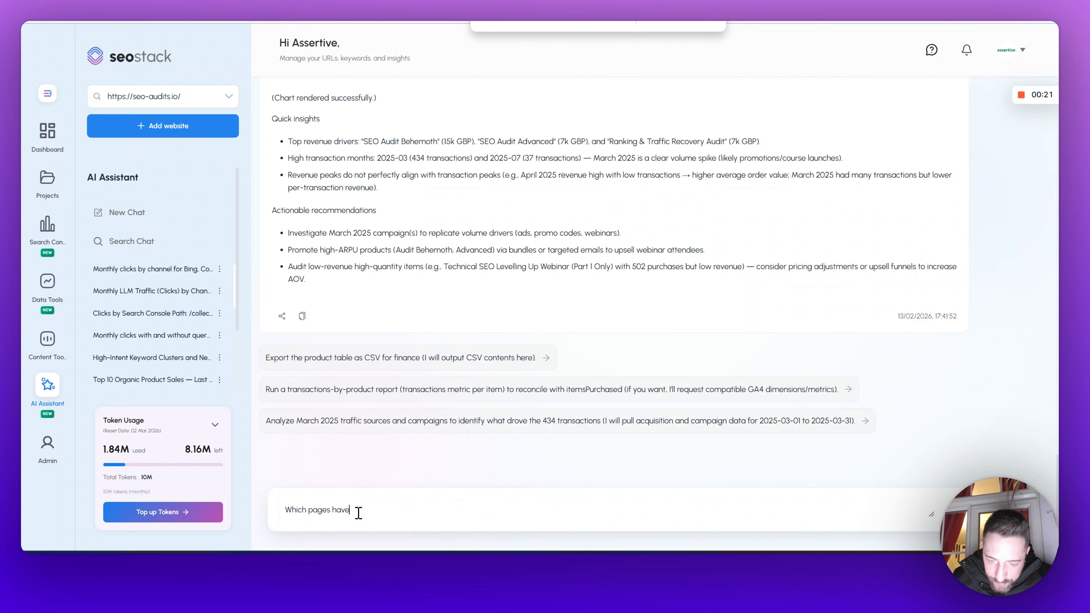
type(" lost traction ")
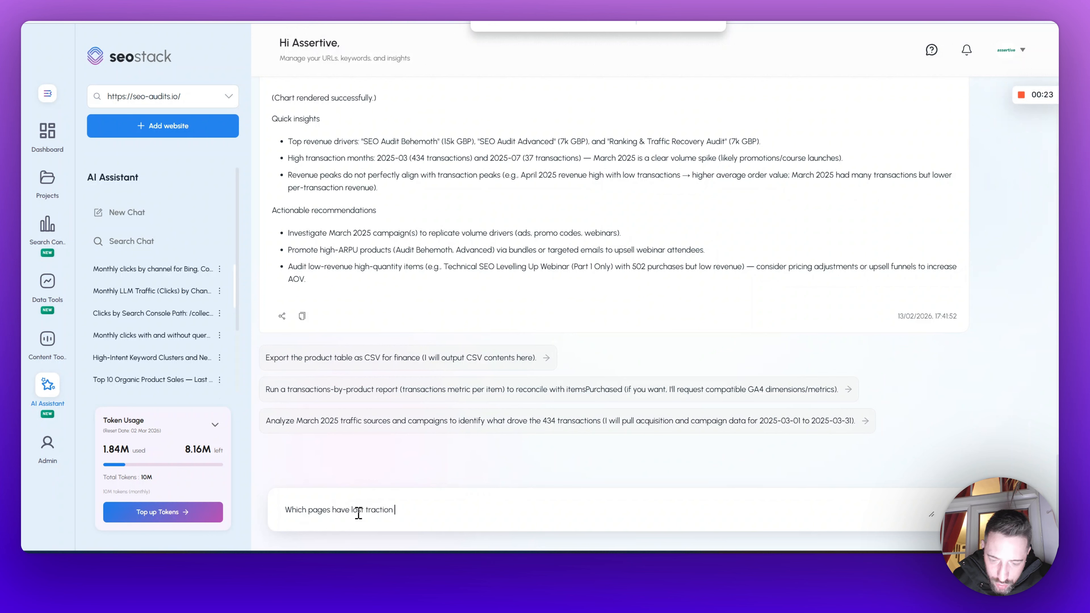
type("organically f")
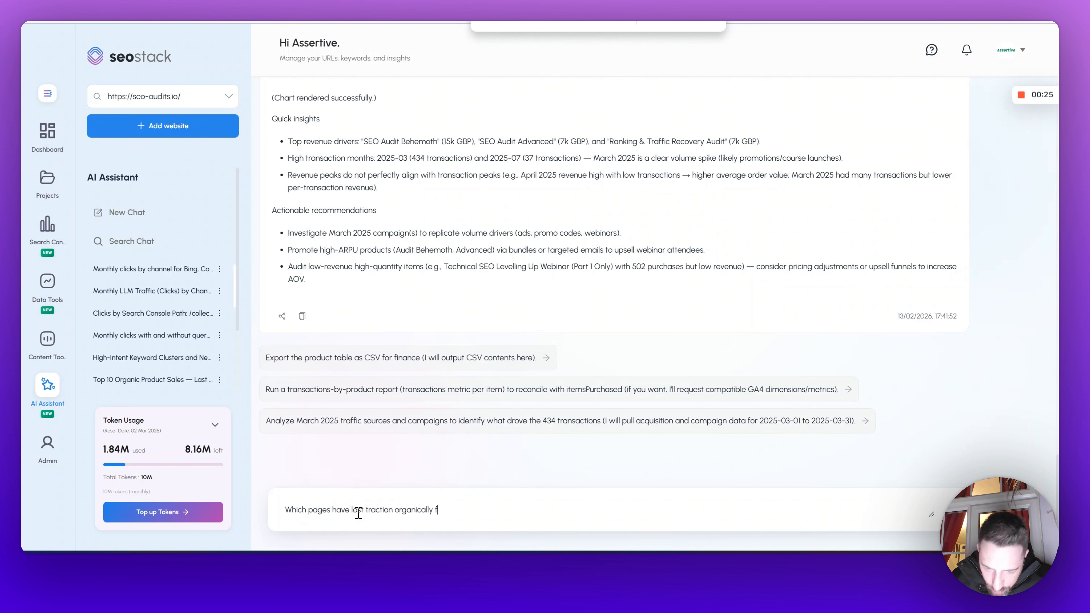
type("rom GSC data w")
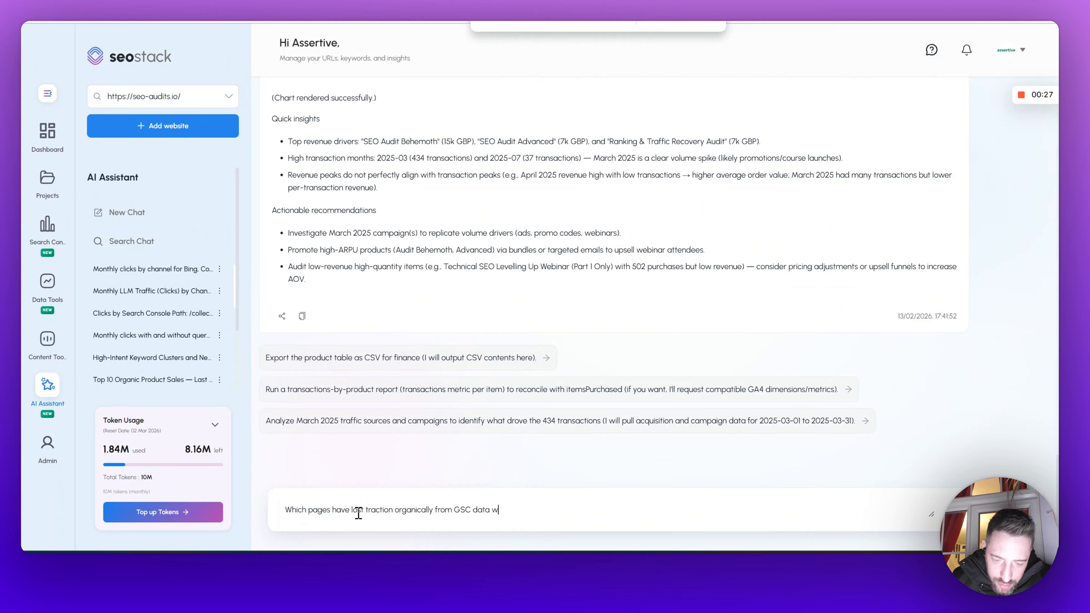
type("here the p")
type("ngag")
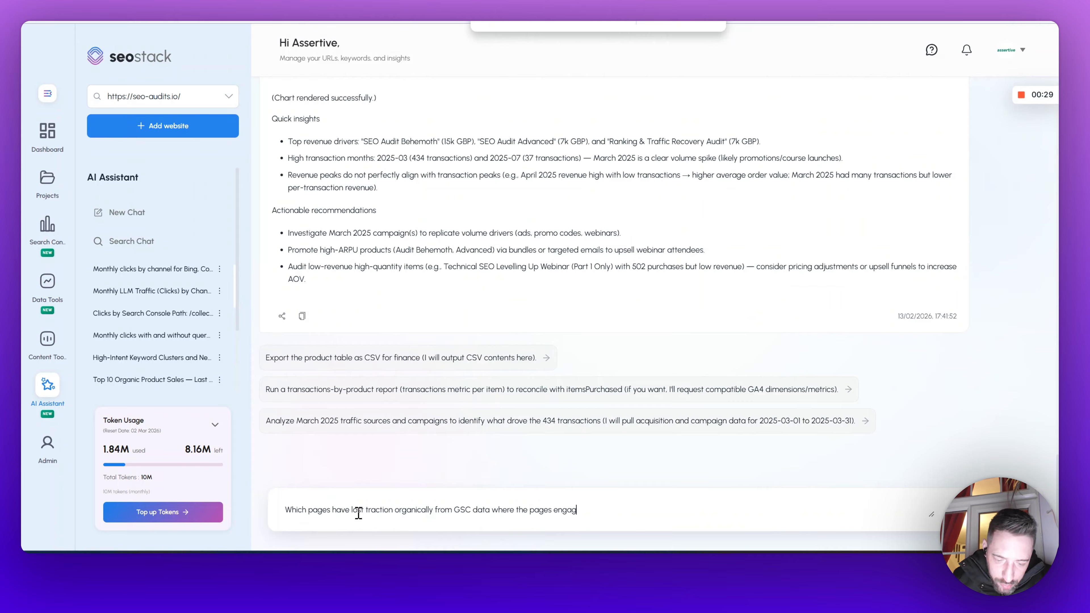
type("ement appears poor")
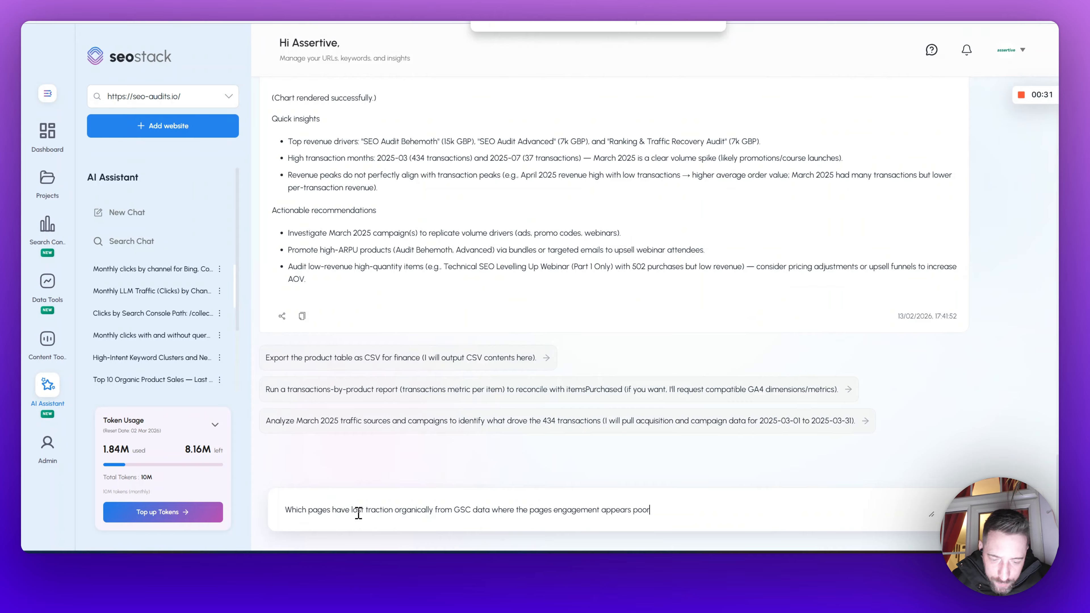
type("? can you ru")
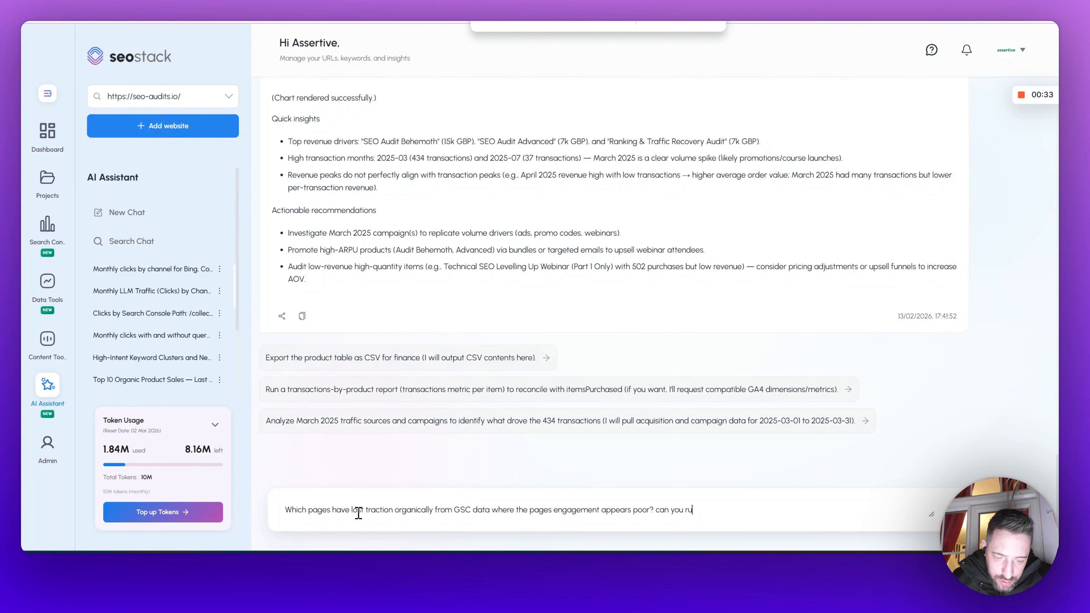
type("n an audit on page")
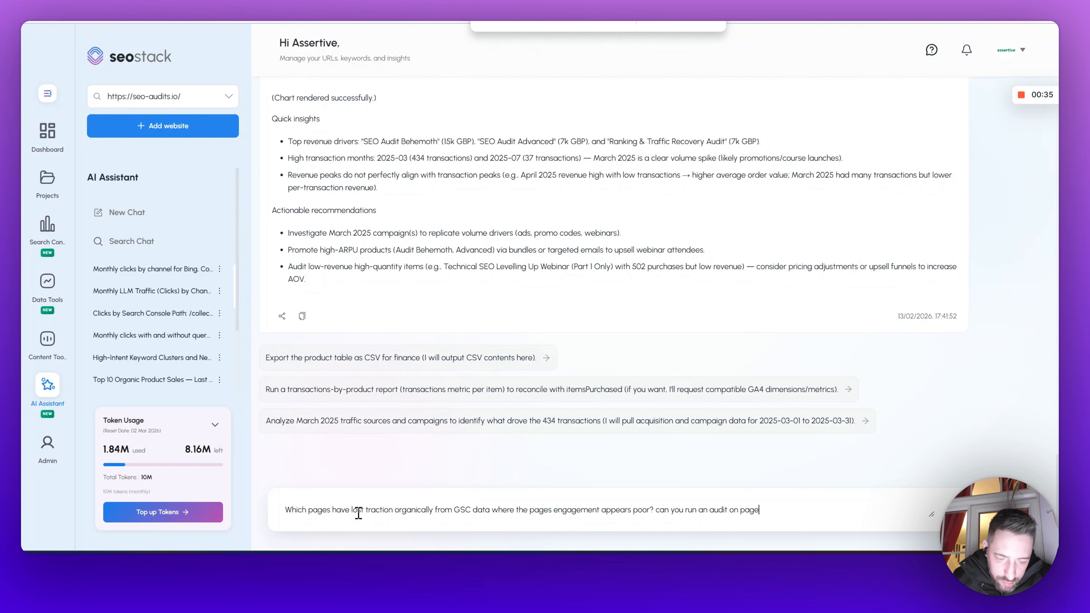
type("s that have lost groun orga")
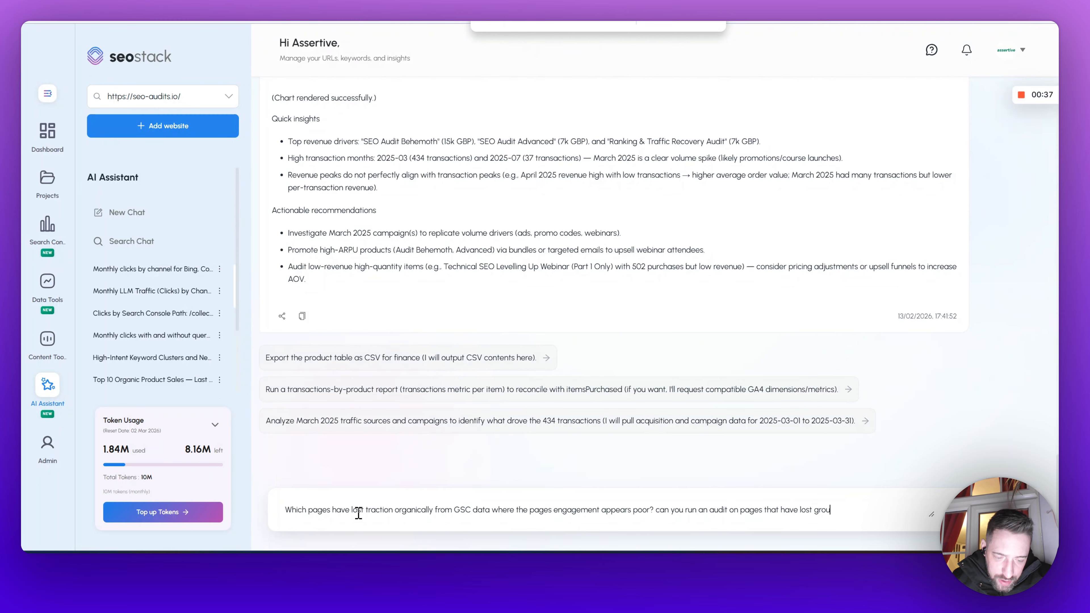
key("BackSpace")
key("BackSpace")
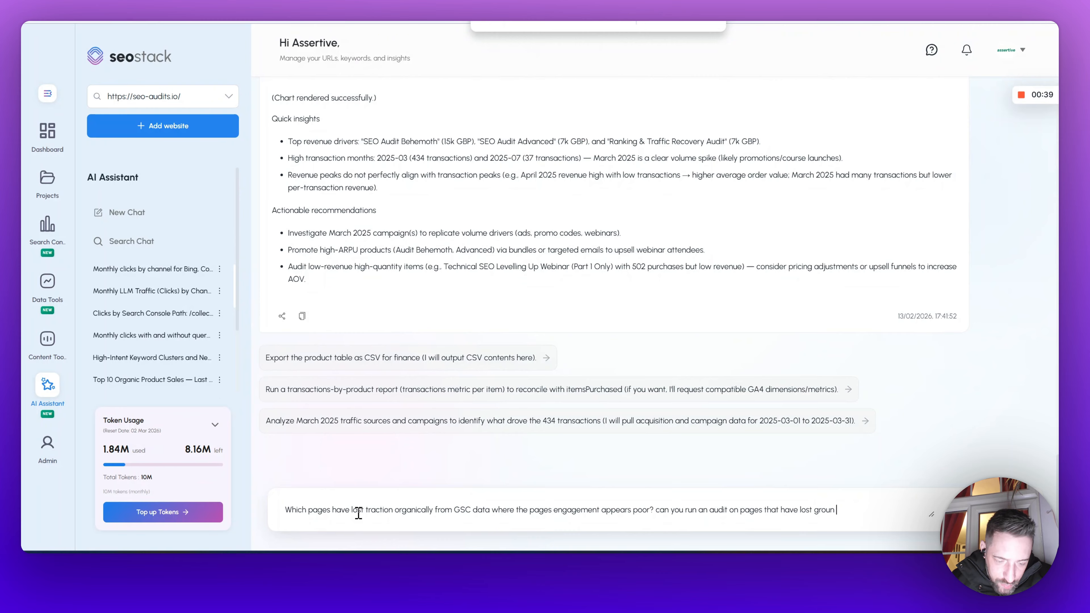
type("d organically whe")
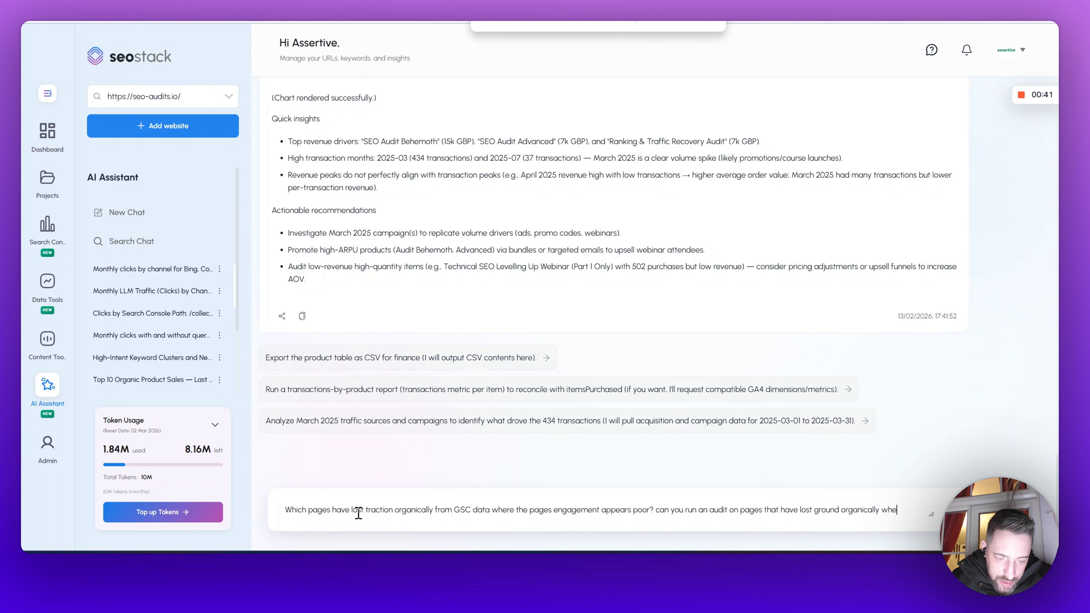
type("re engagement met")
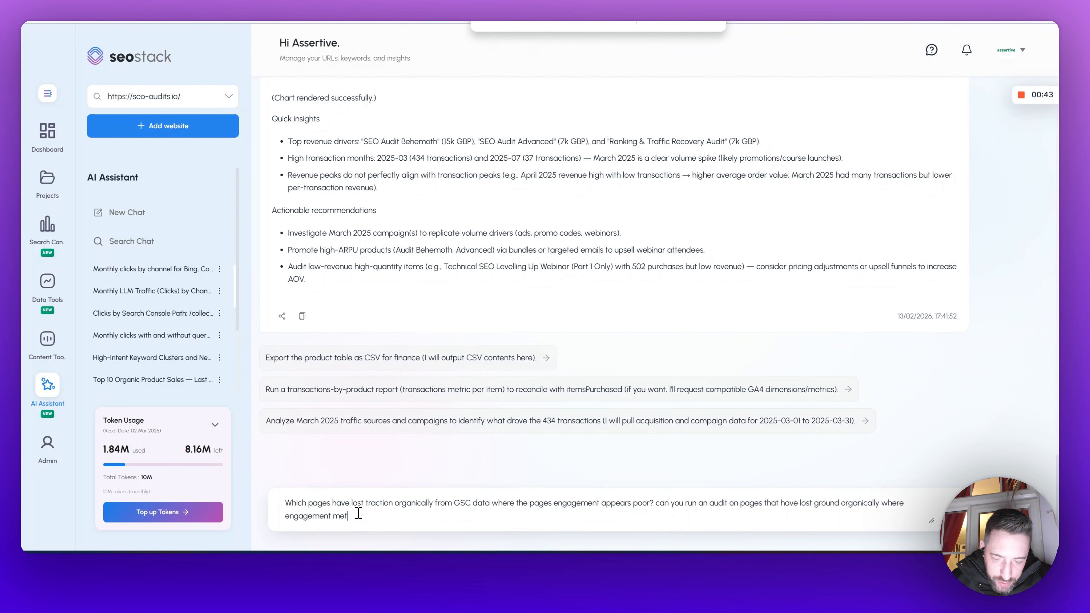
type("rics appear to be ")
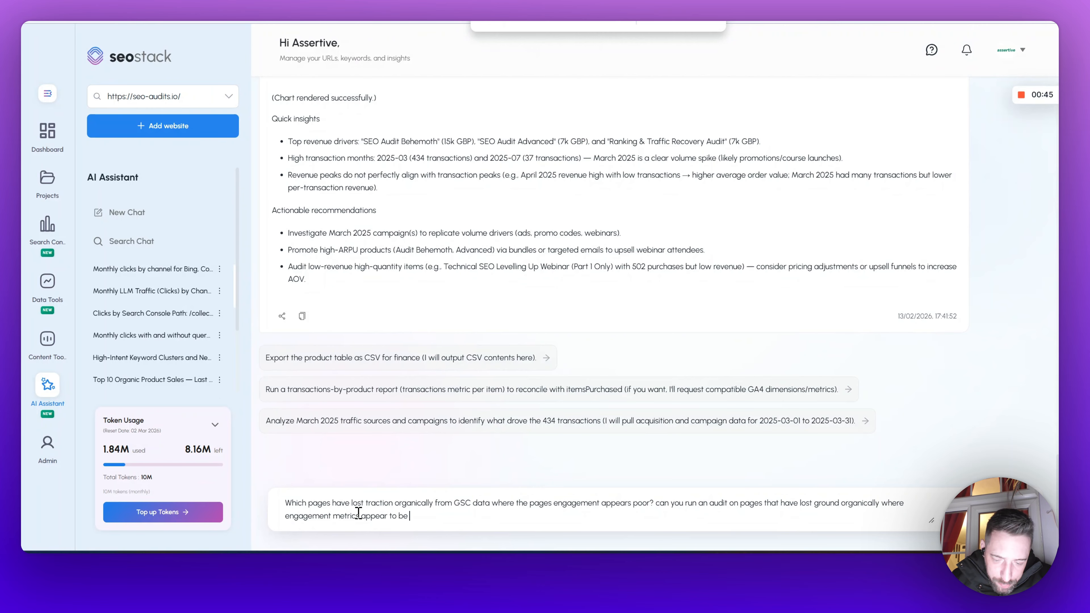
type("poor, can you sug")
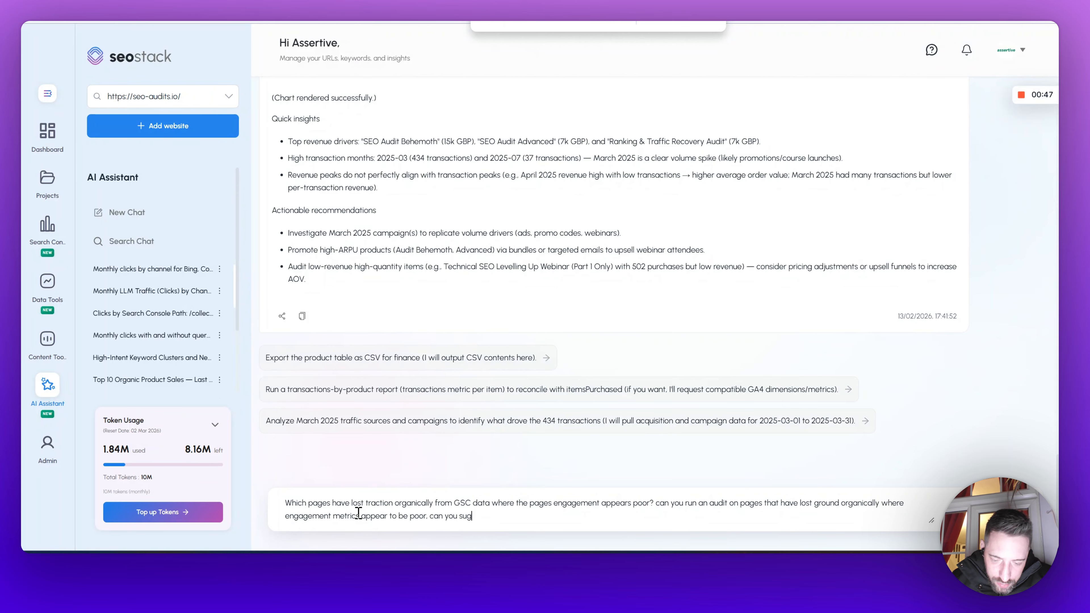
type("gest what might be happening")
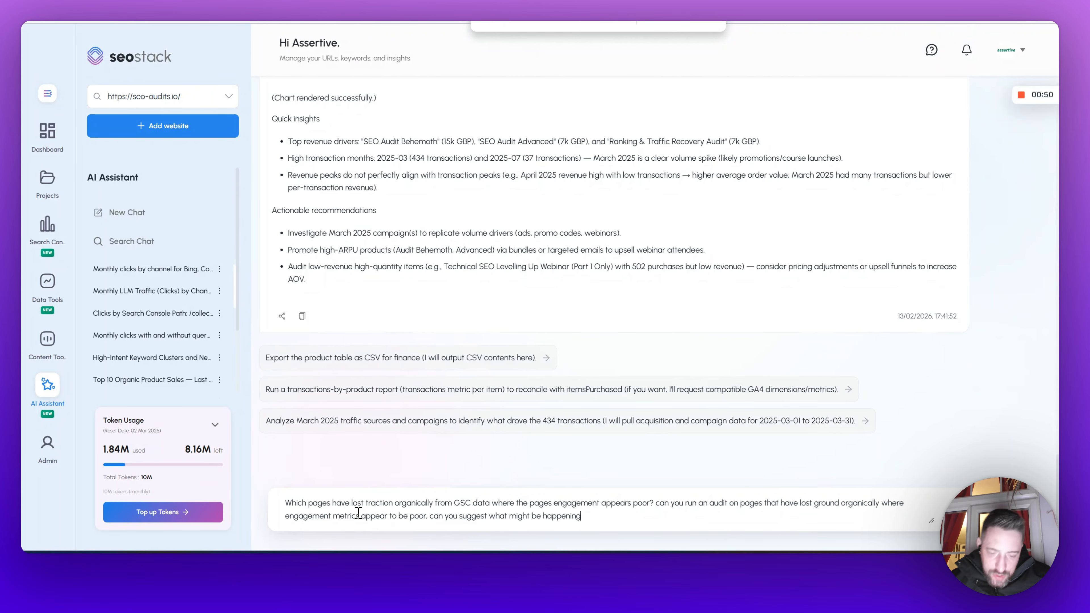
key("Return")
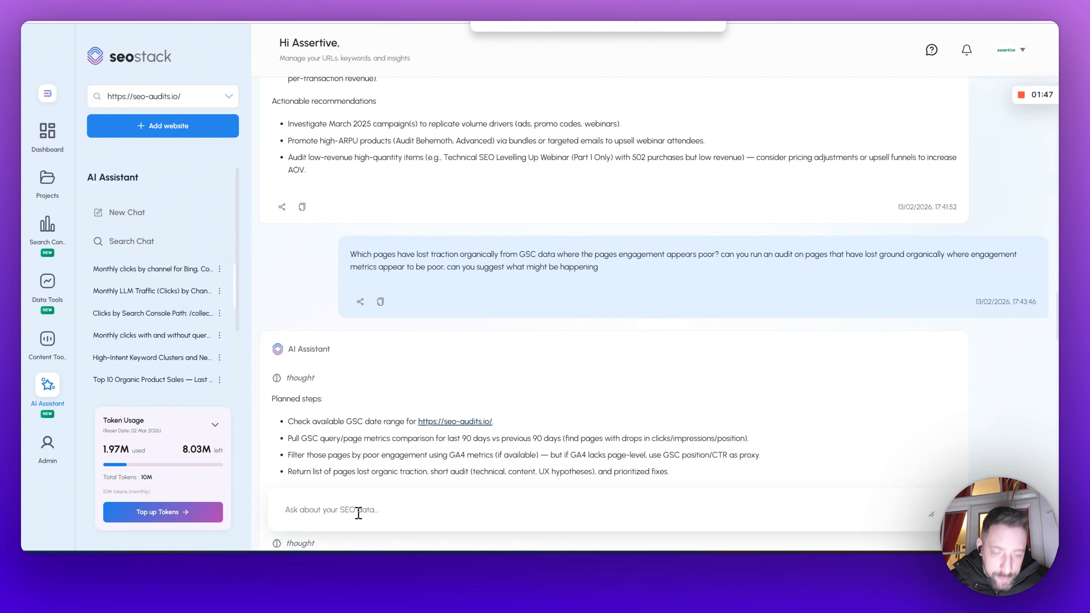
Step: Read through the assistant's page audit table, likely causes and prioritized fixes
scroll(576, 370, "down", 20)
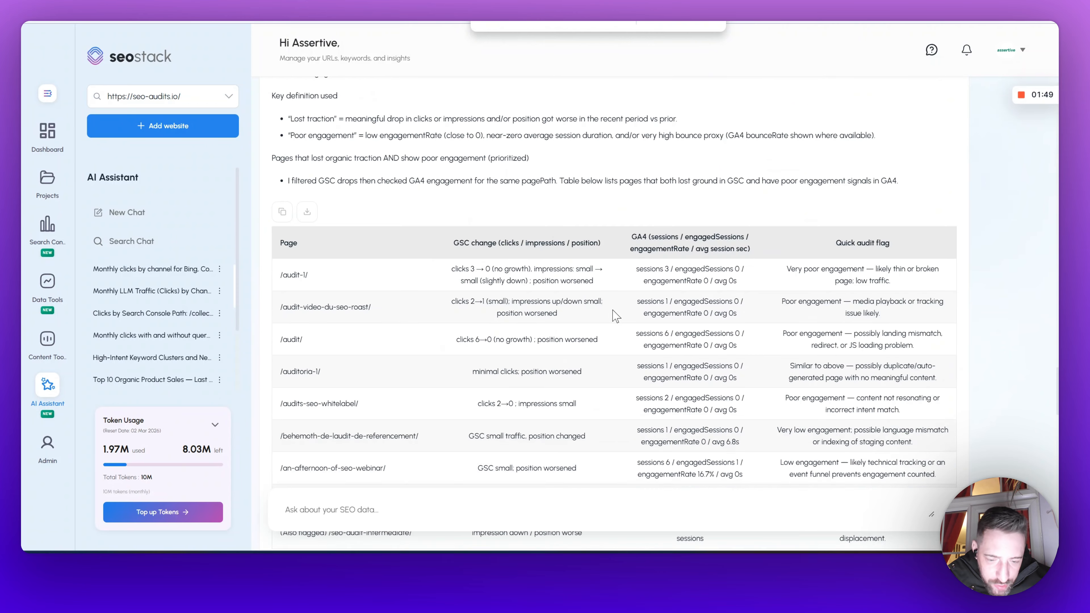
scroll(615, 315, "down", 2)
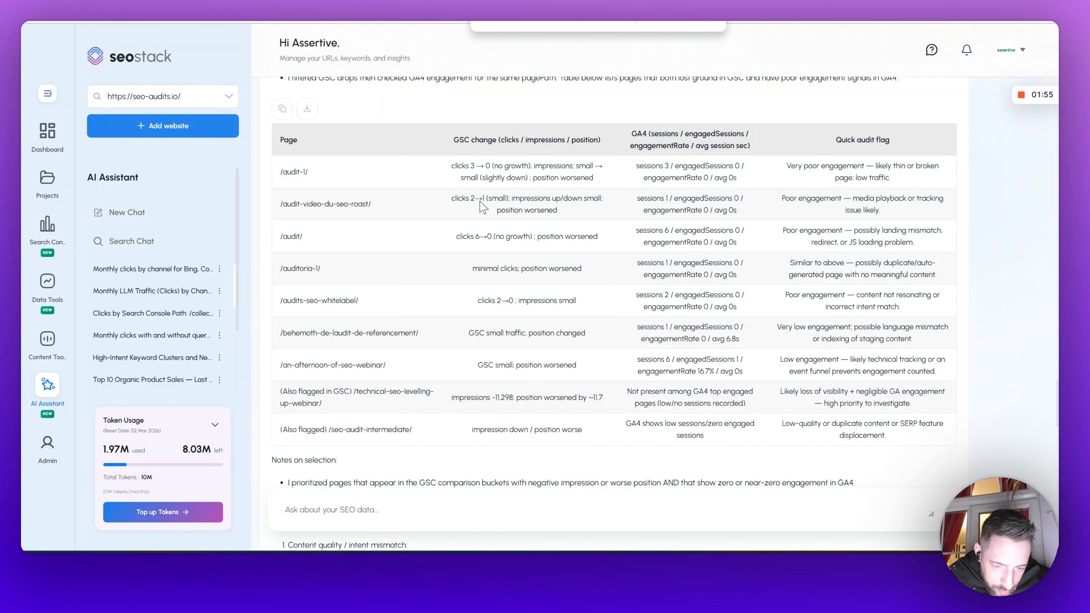
scroll(601, 236, "down", 6)
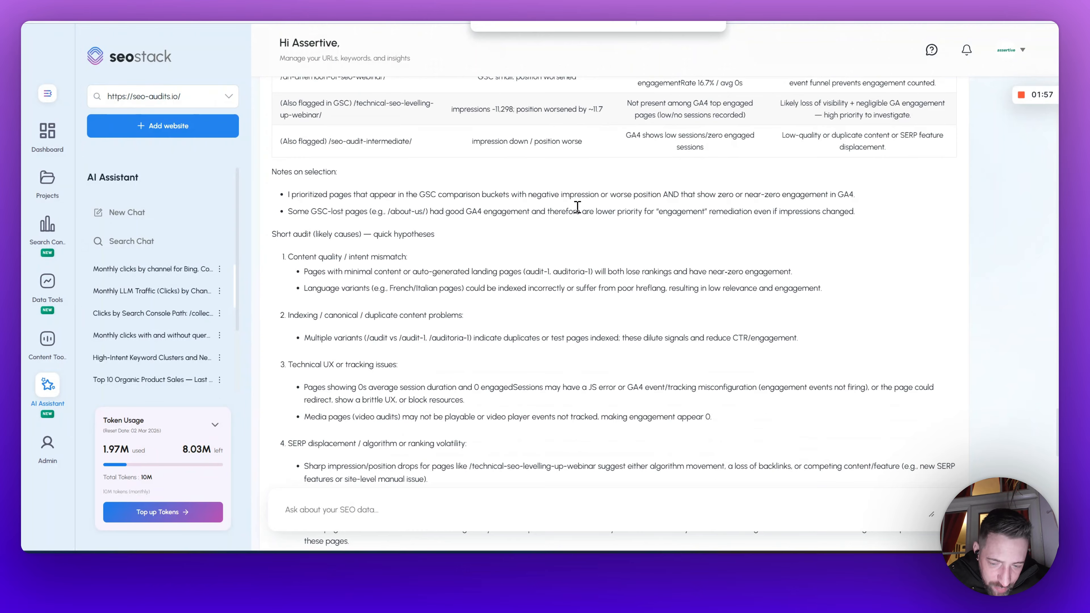
scroll(577, 207, "down", 15)
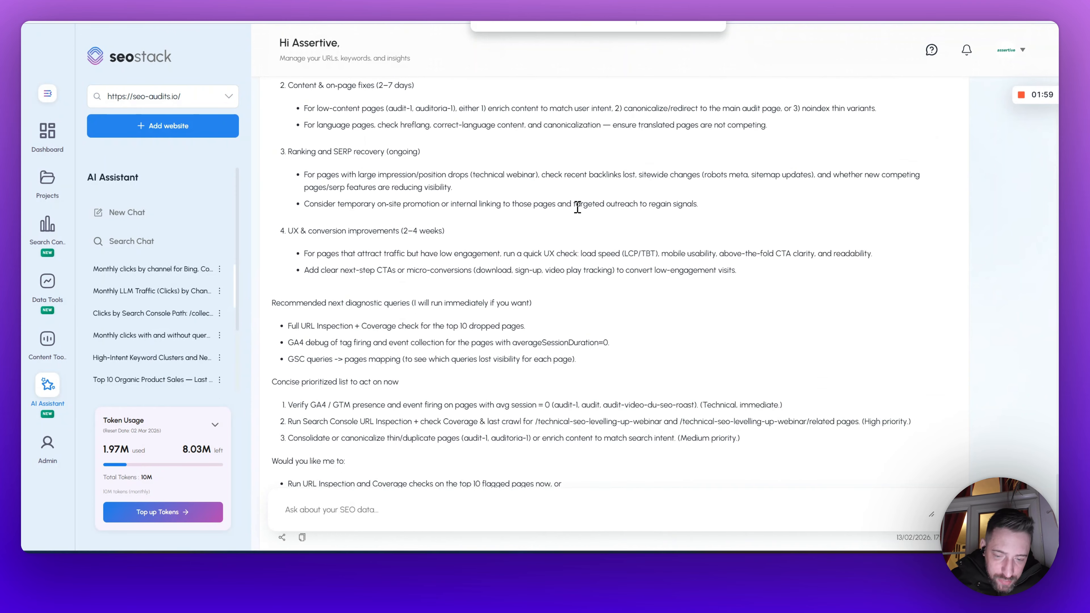
scroll(577, 207, "down", 5)
Step: Ask the assistant for an LLM pie chart showing traffic from each LLM / AI model (chatGPT, Google Gemini, Bing Copilot, Perplexity) by click volume
left_click(461, 512)
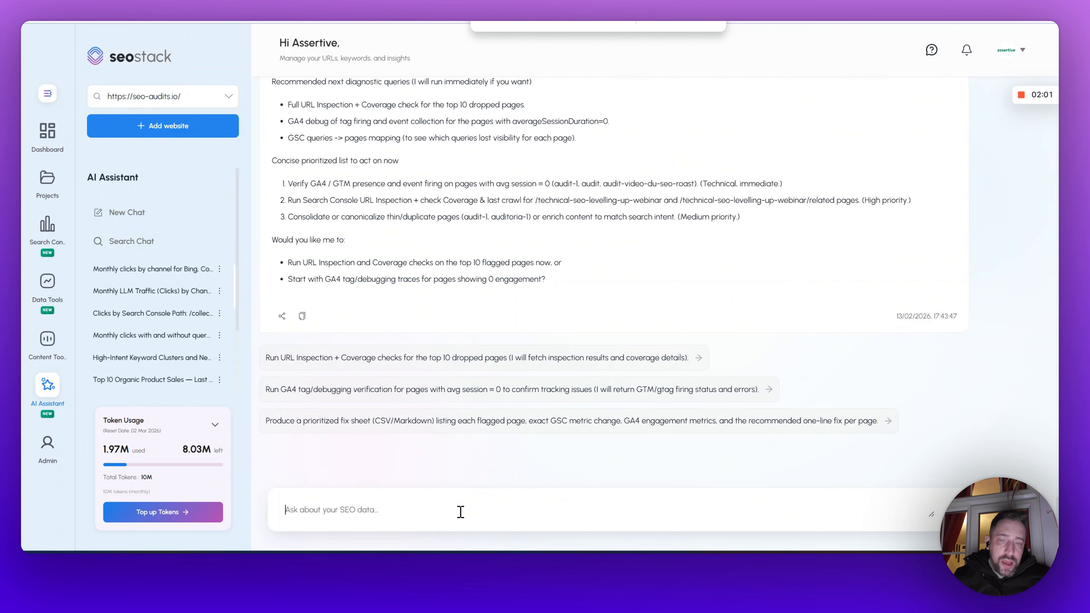
type("C")
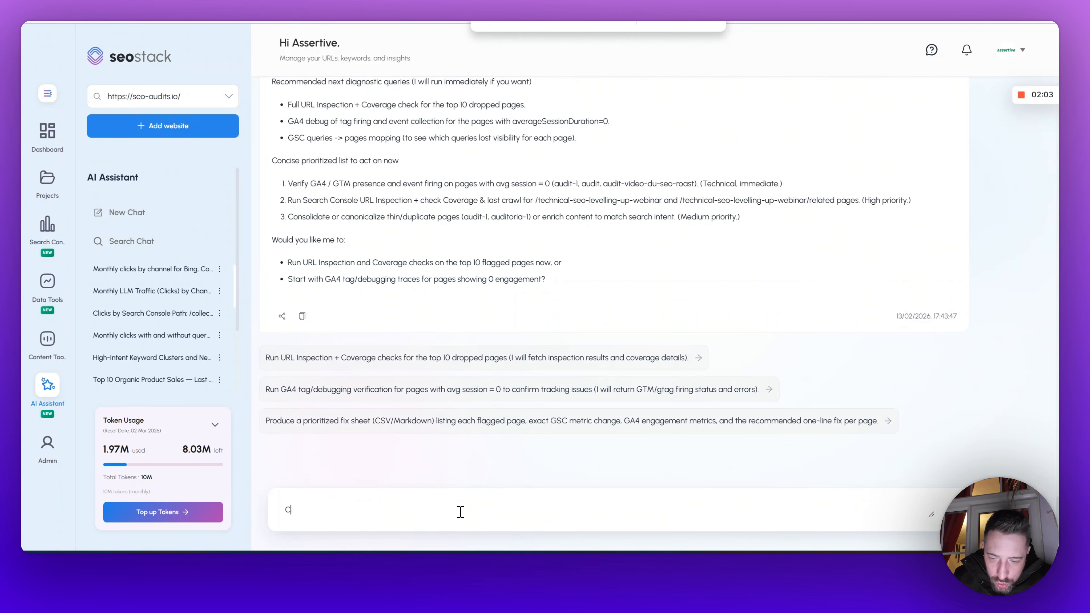
type("ould you generate ")
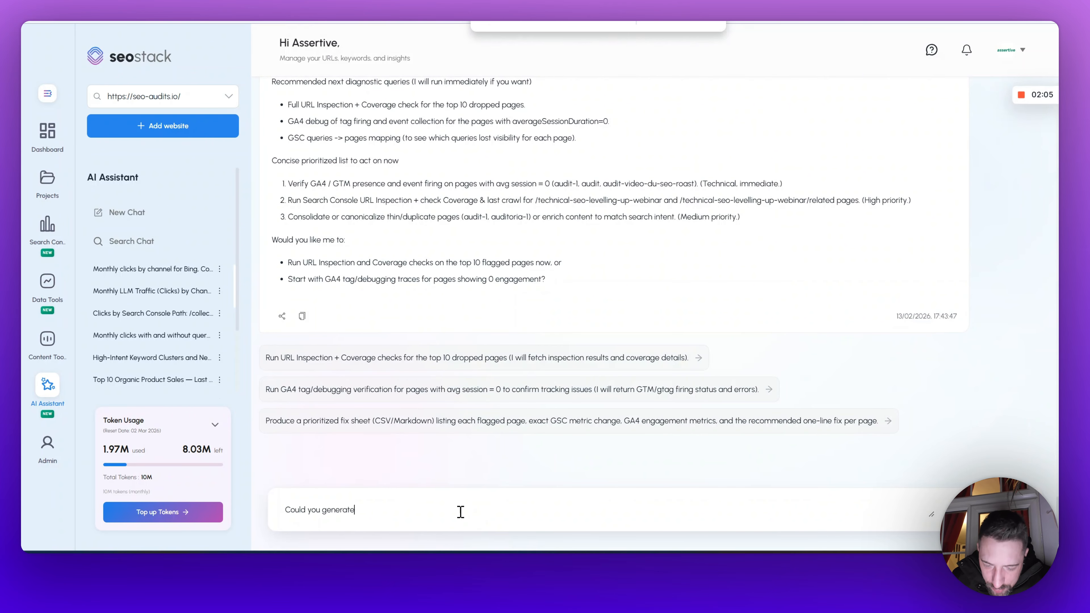
type("me an LLM")
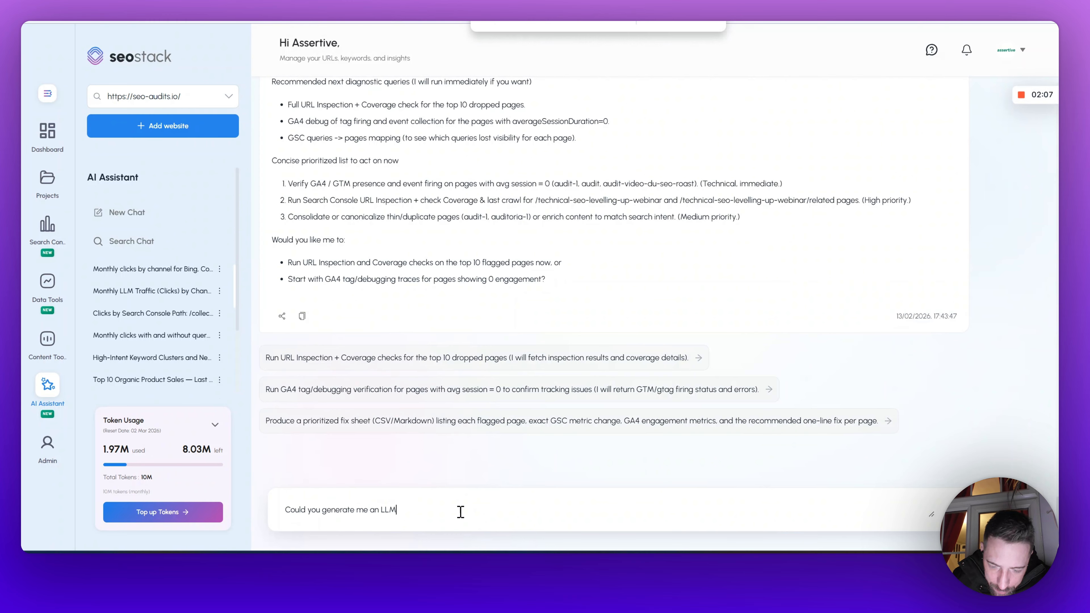
type(" pie chart ")
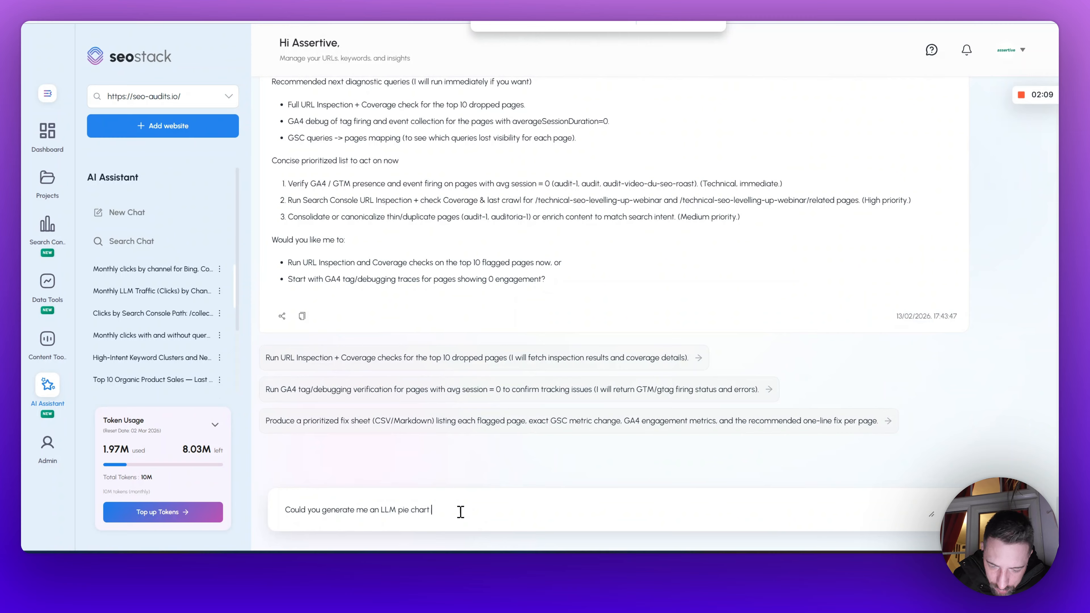
type("showing me traffic")
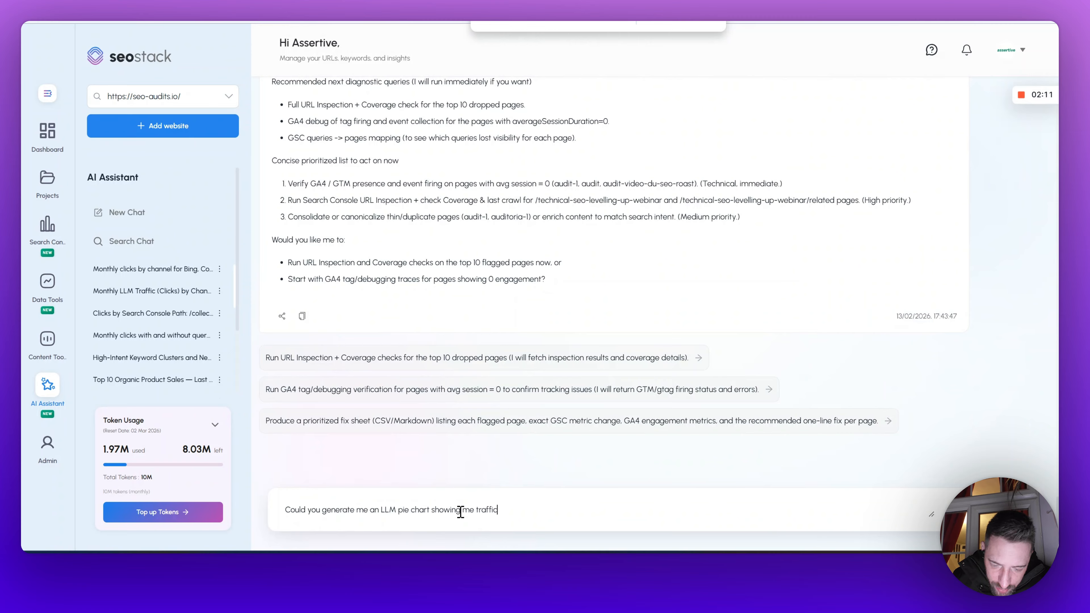
type(" from each LLM")
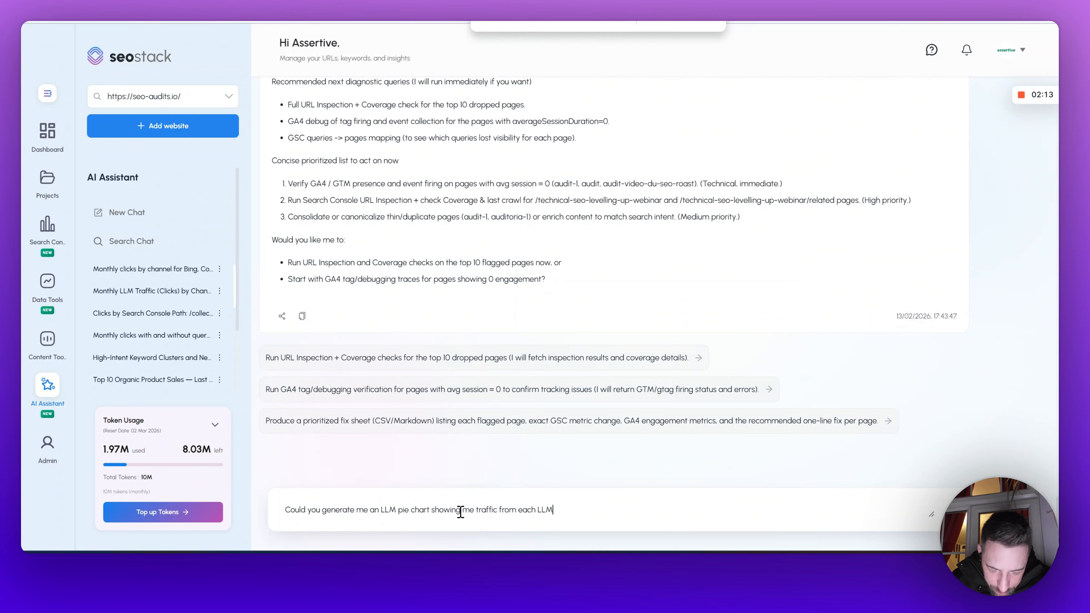
type(" / AI model i.")
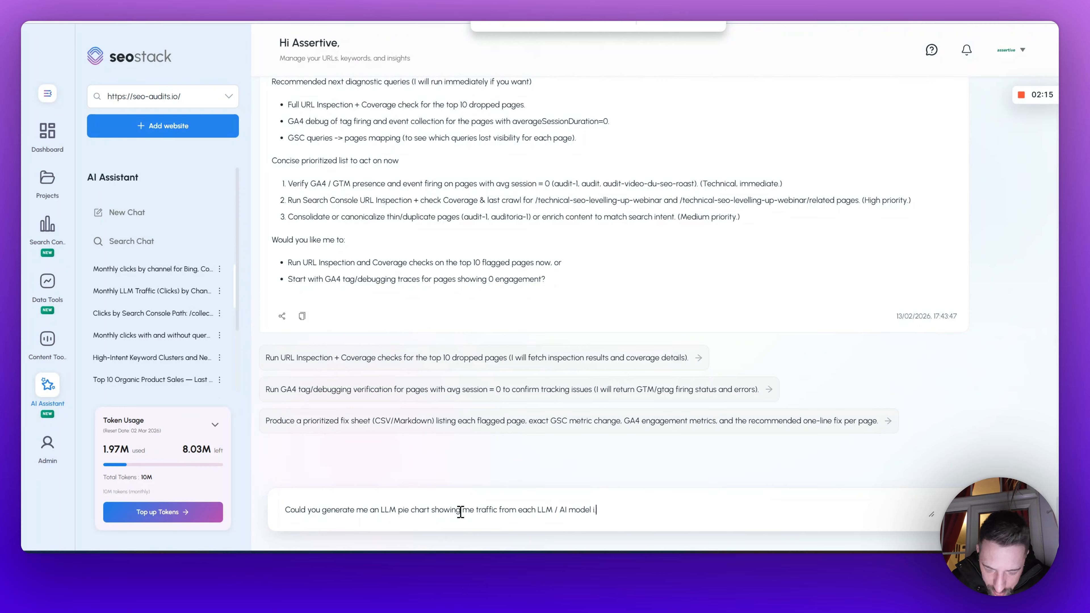
type("e. chatGPT")
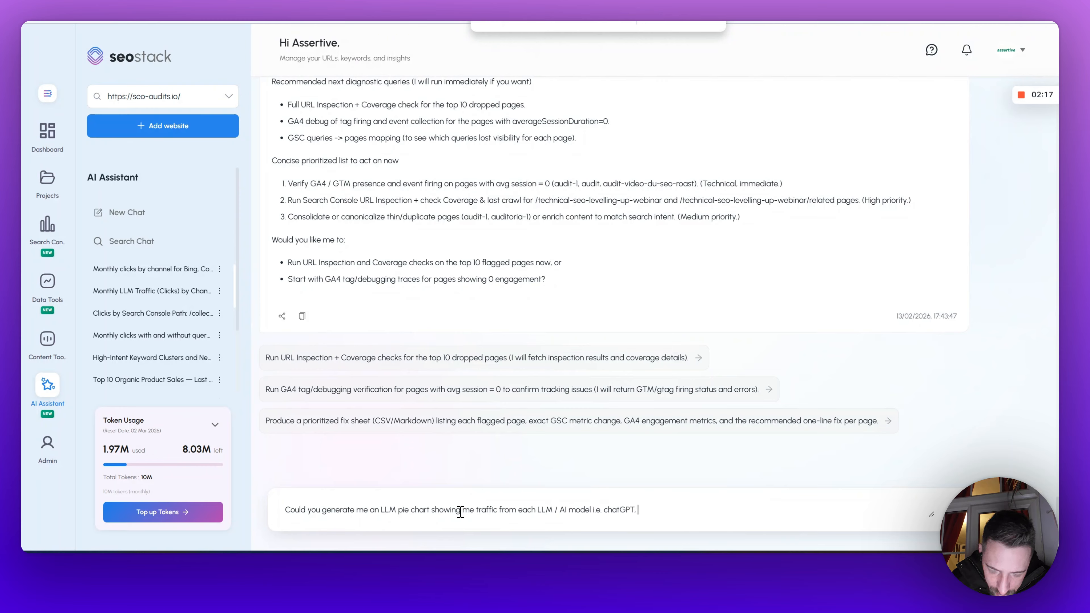
type(", Google ")
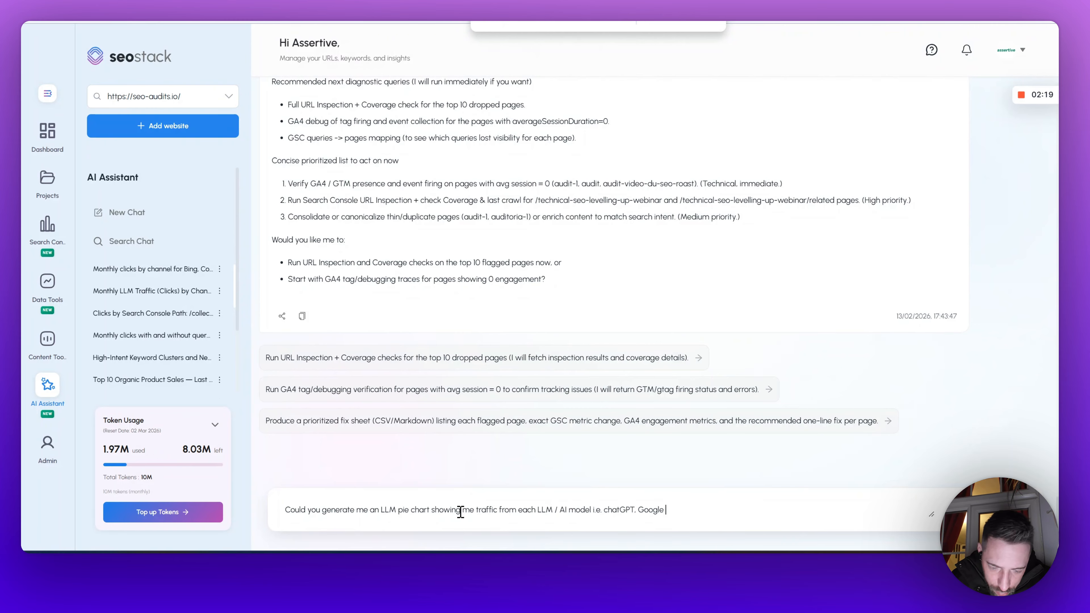
type("Gemini, Bin")
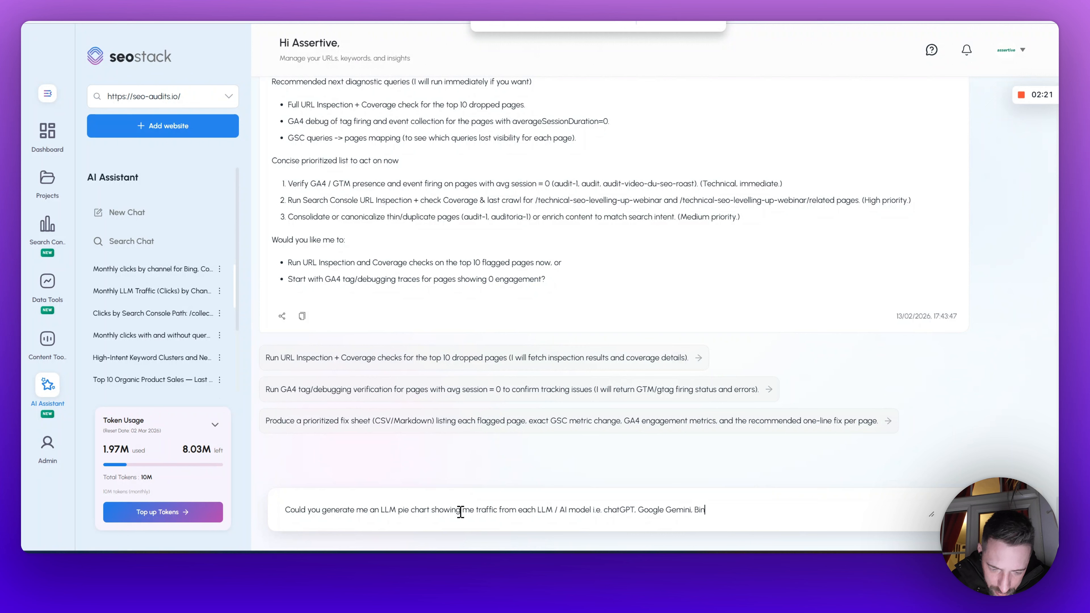
type("g Copi")
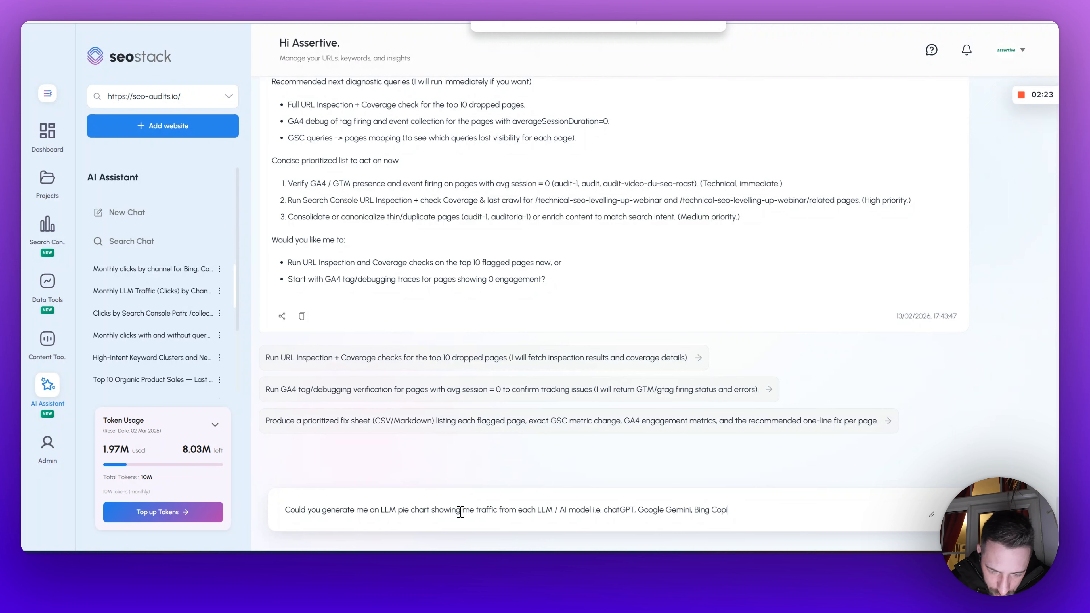
type("lot, Perplexity")
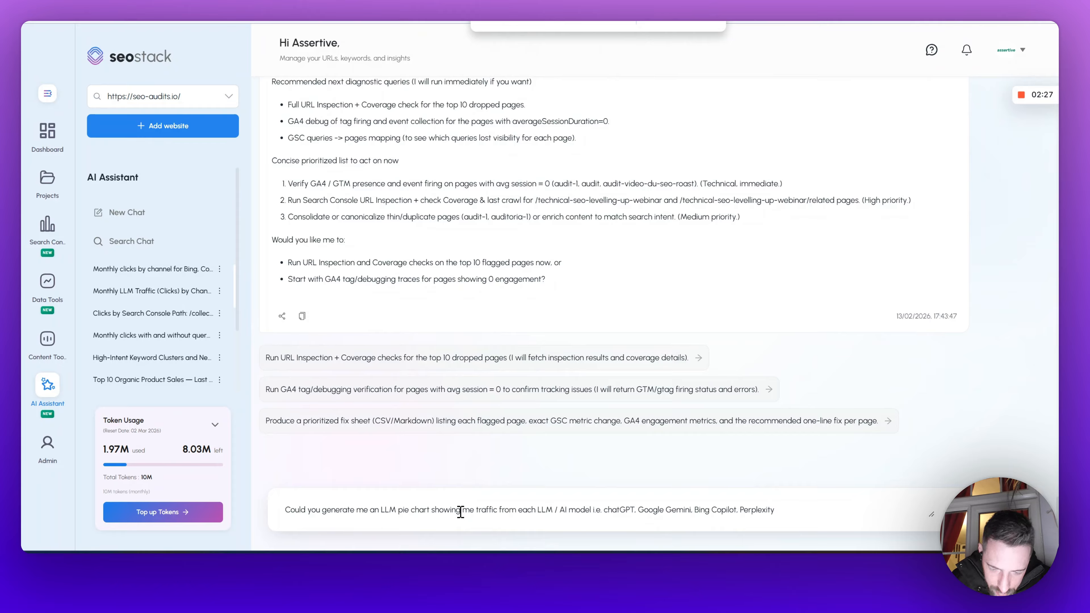
type(" and show")
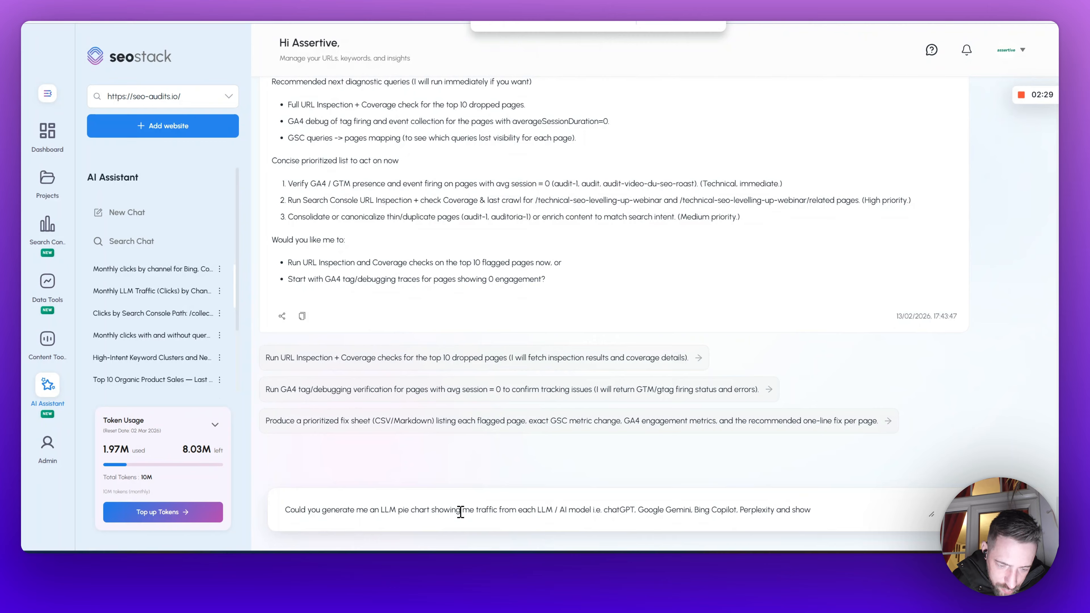
type(" the representa")
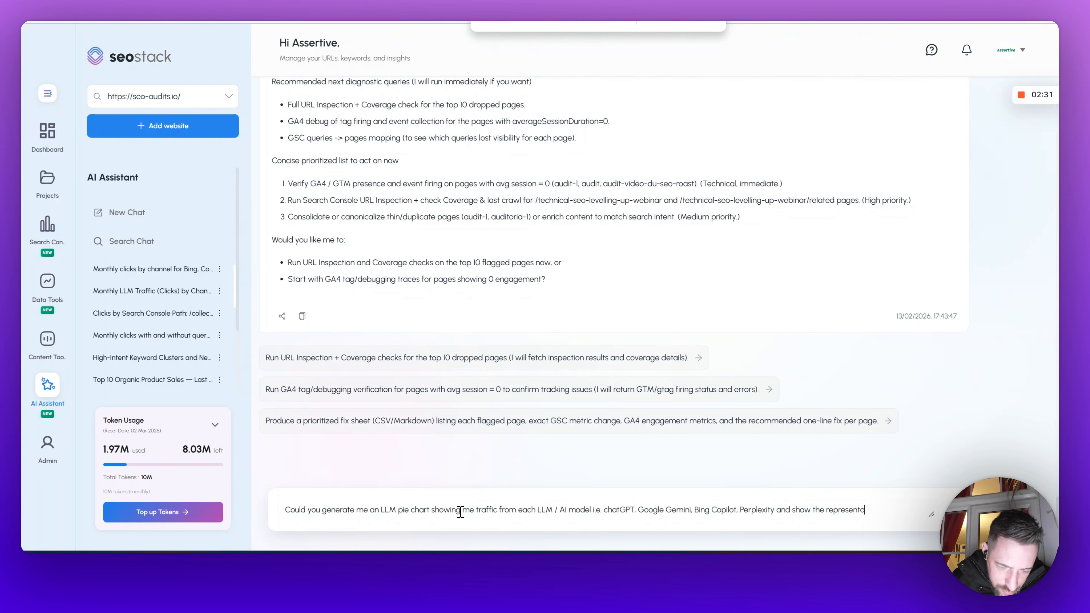
type("tive chunks of the")
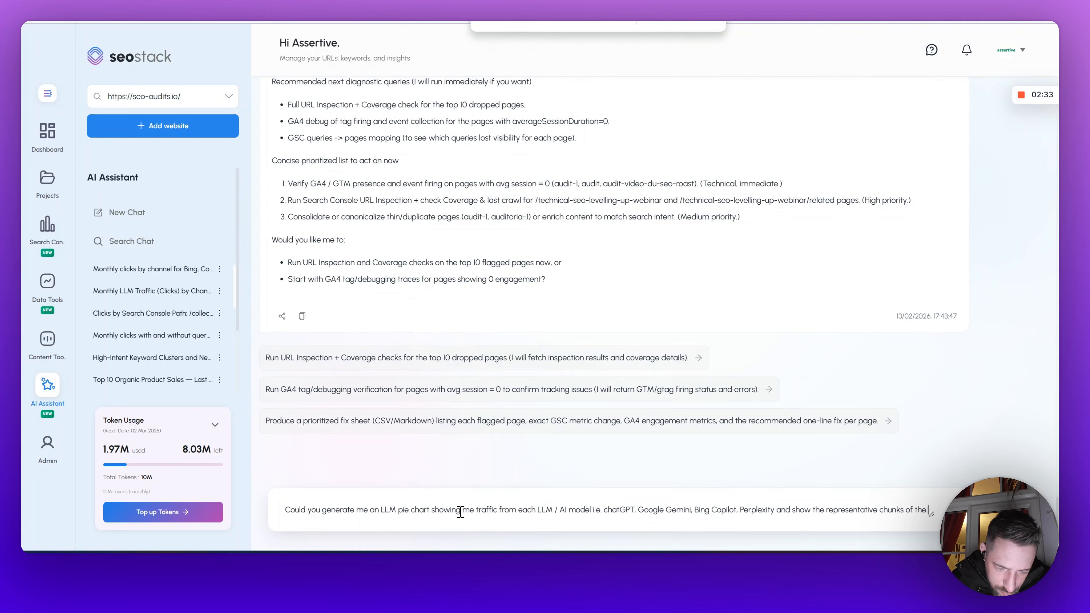
type(" pie chart ")
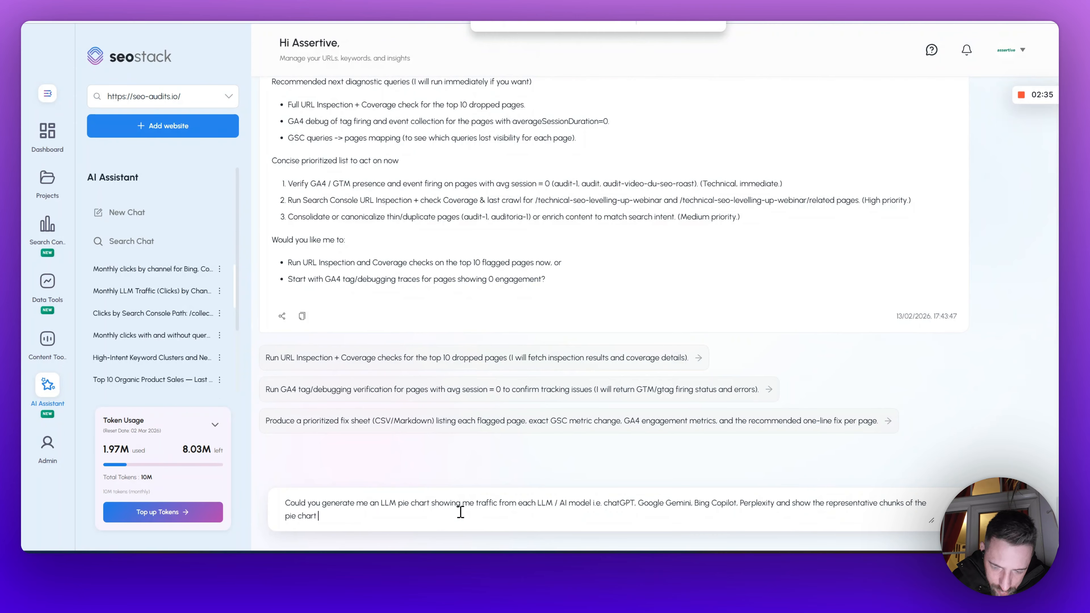
type("by click count")
key("Return")
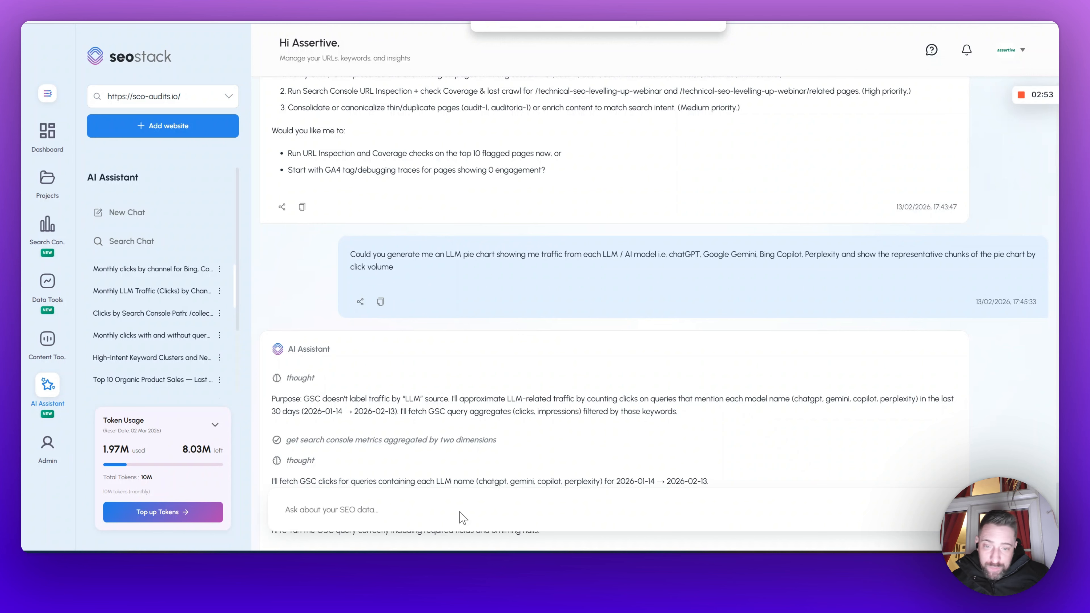
Step: Read the assistant's reply to the LLM pie chart request
scroll(575, 238, "down", 5)
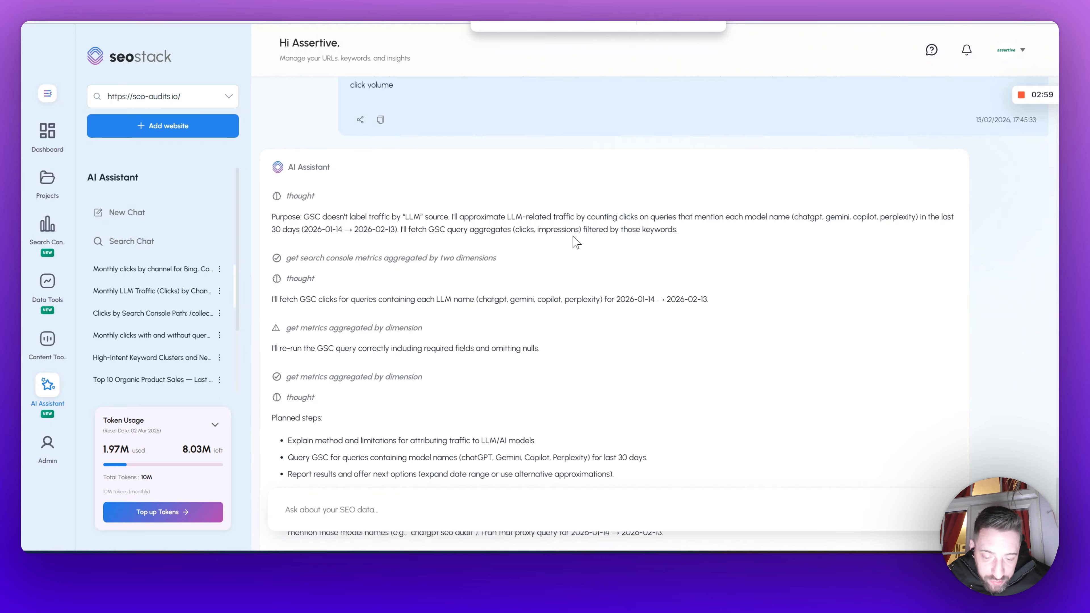
scroll(575, 240, "down", 8)
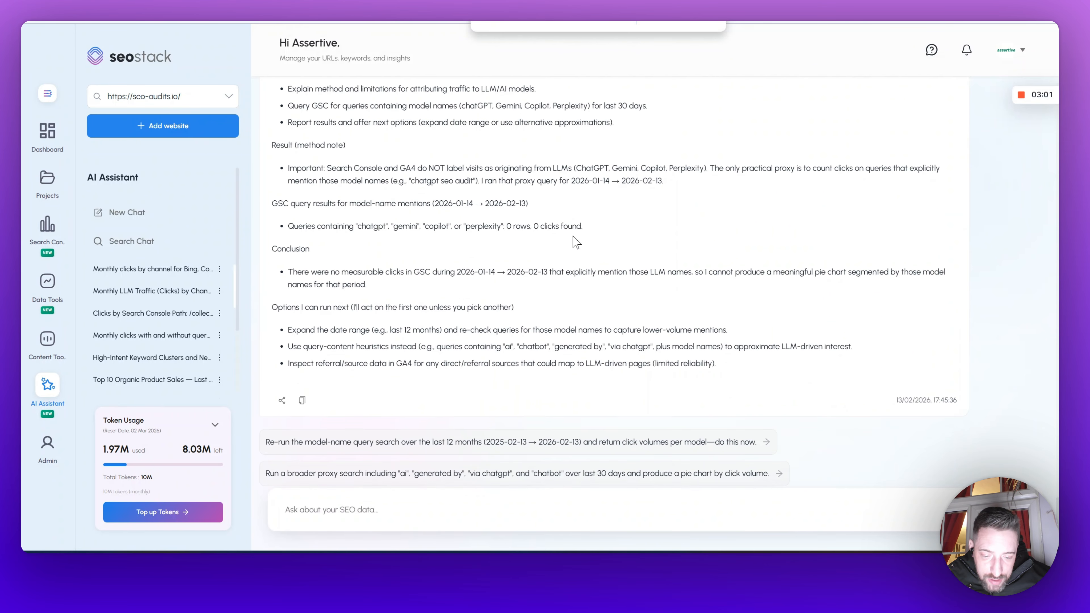
scroll(577, 242, "up", 5)
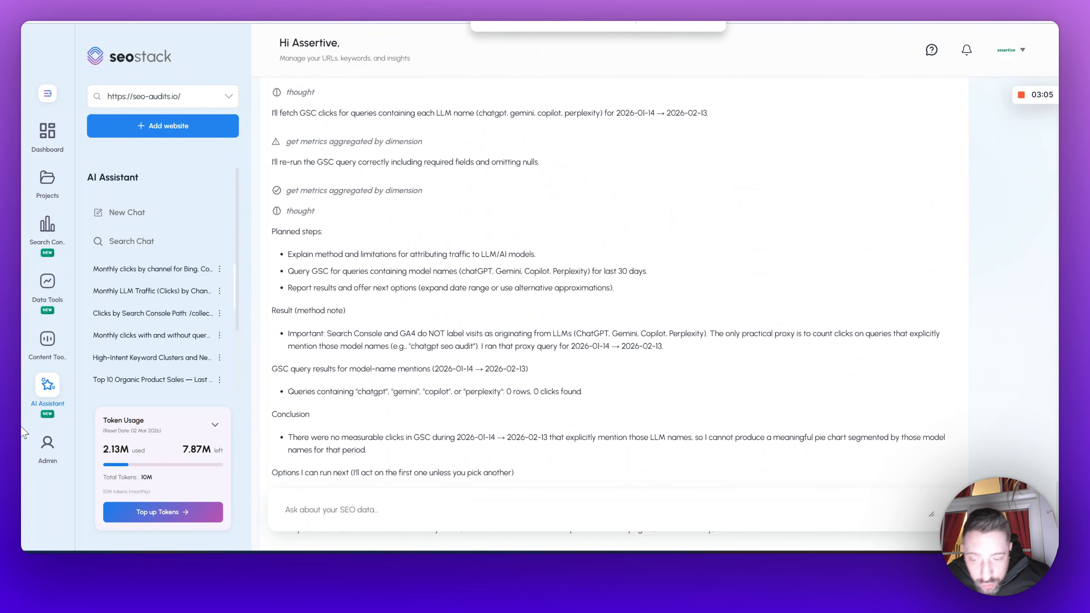
Step: Open the Search Console Data report and turn on GA4 metrics
left_click(47, 224)
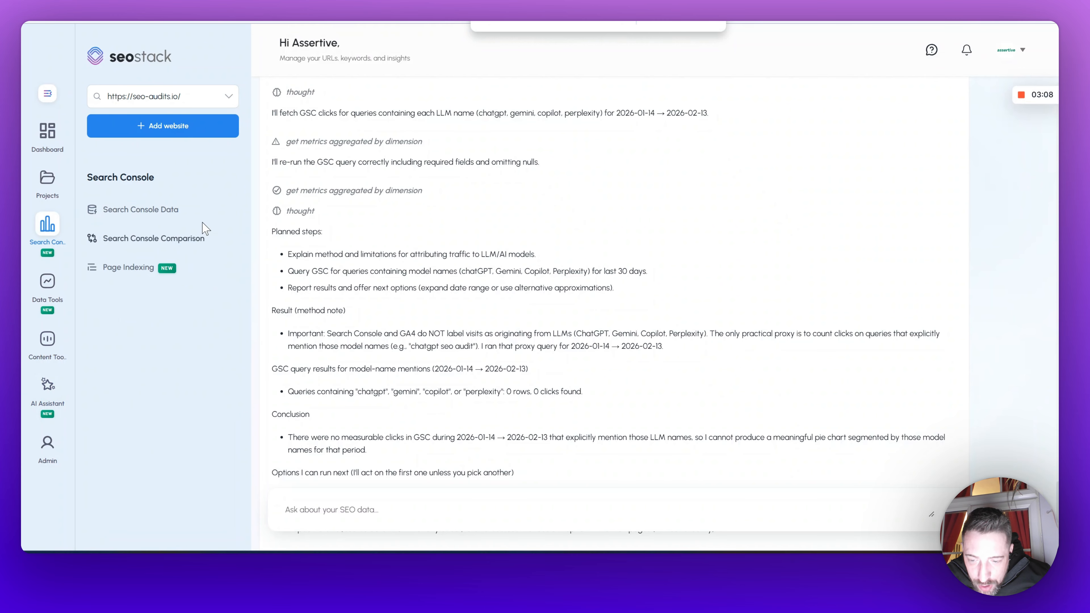
left_click(167, 210)
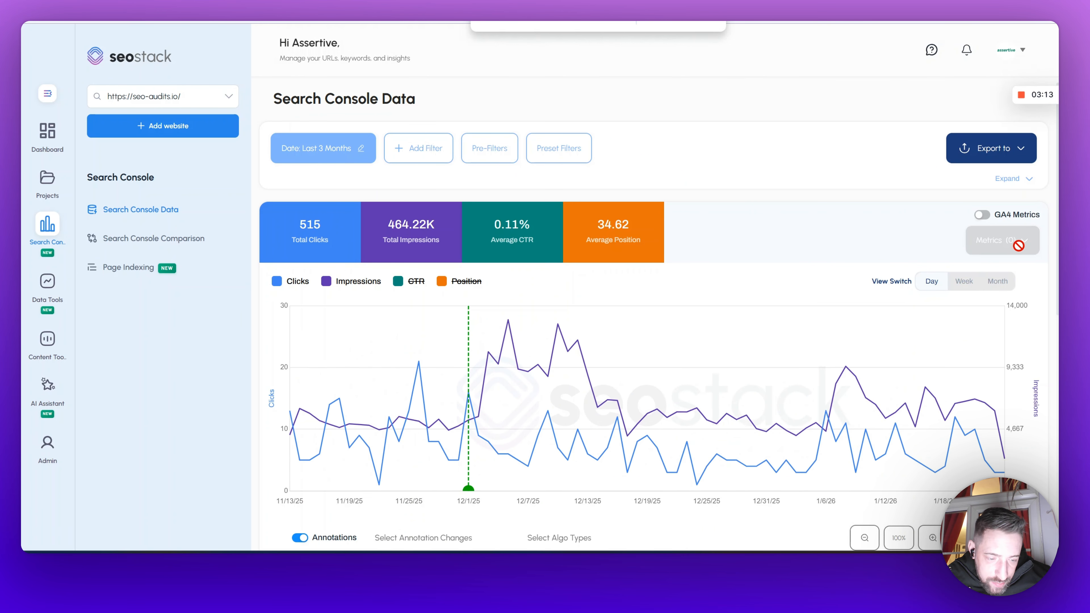
left_click(982, 215)
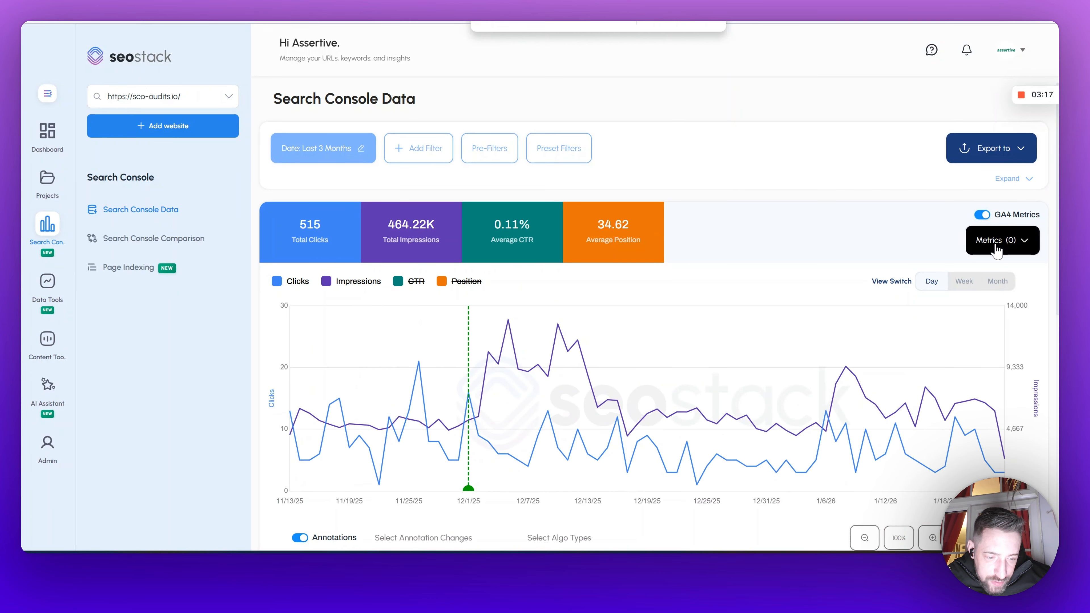
Step: Search the GA4 metrics for 'trans' and add Transactions to the chart
left_click(998, 242)
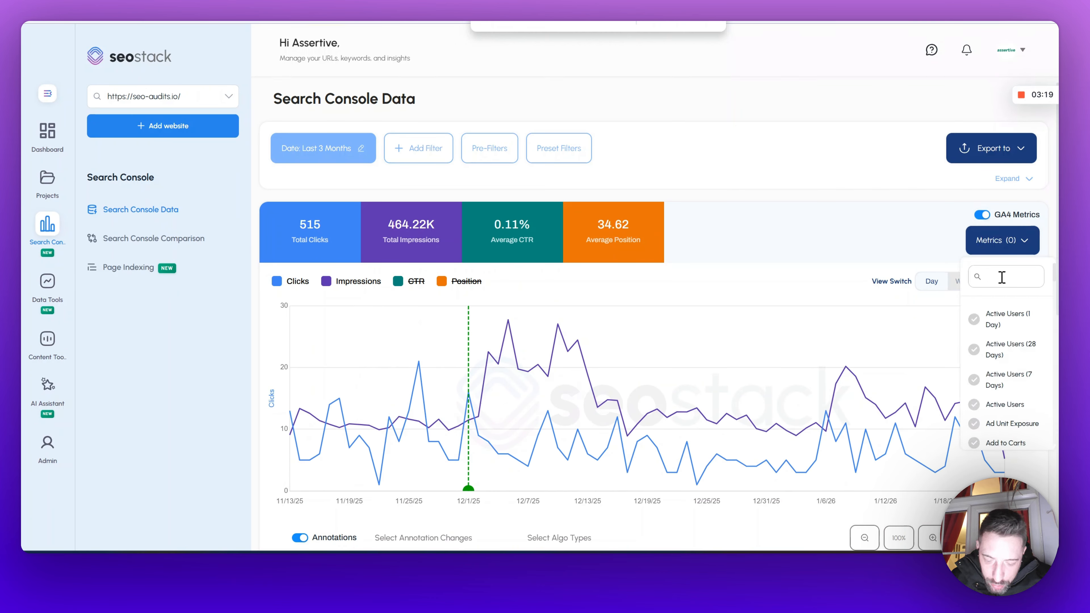
type("trans")
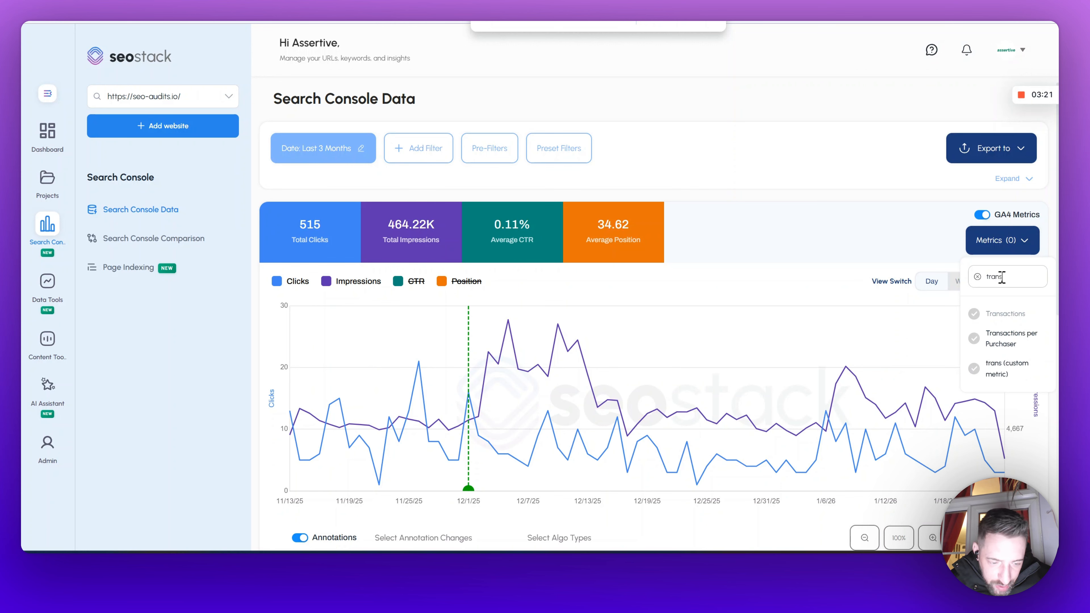
left_click(974, 314)
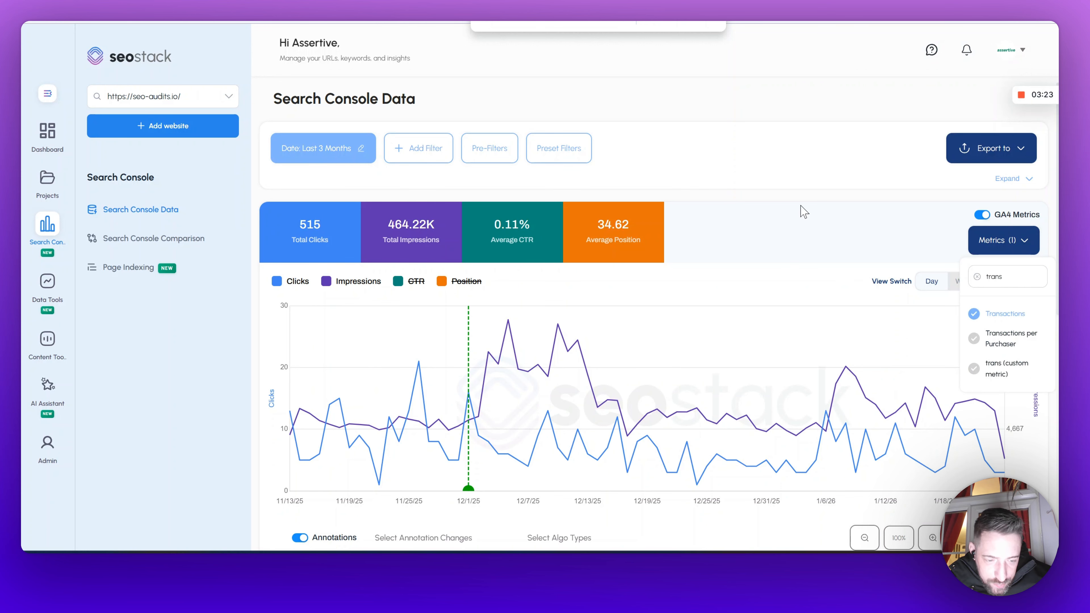
Step: Set the date range to First Data Point 12/03/2023 and hide all chart lines
left_click(350, 148)
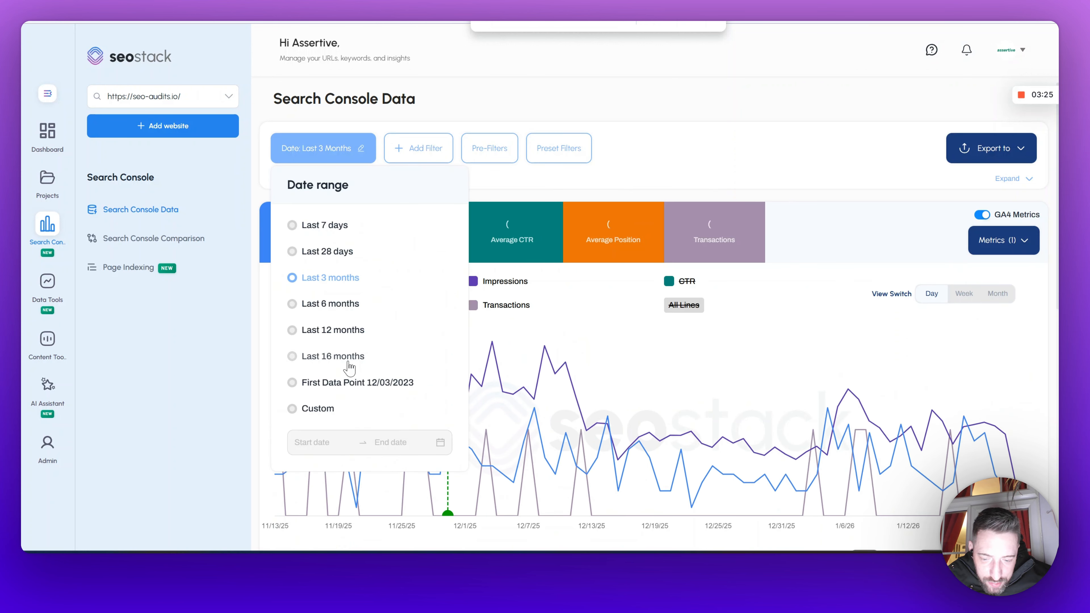
left_click(355, 383)
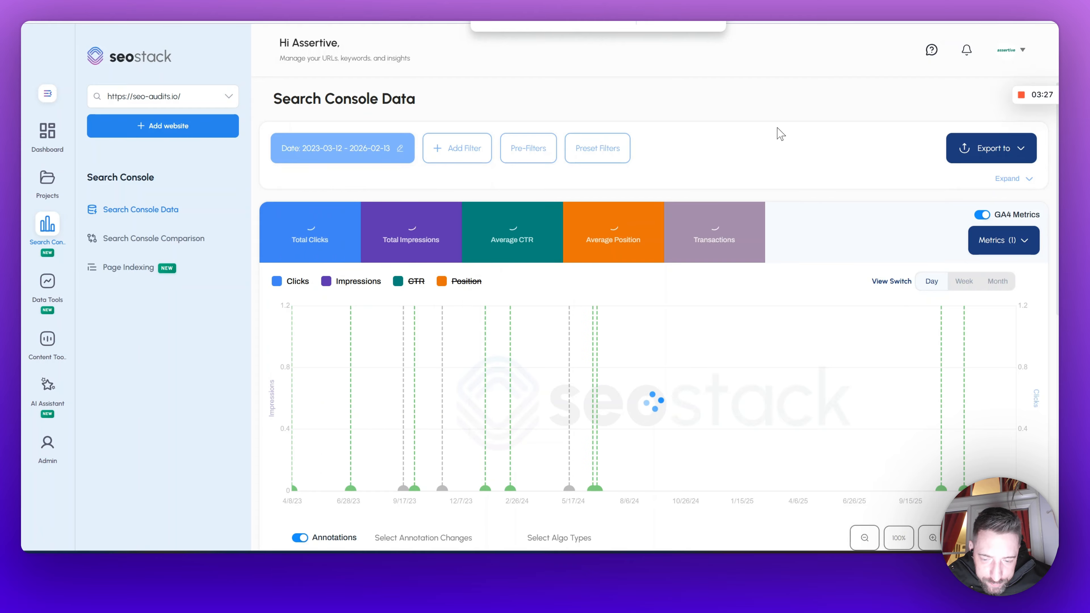
scroll(781, 134, "down", 2)
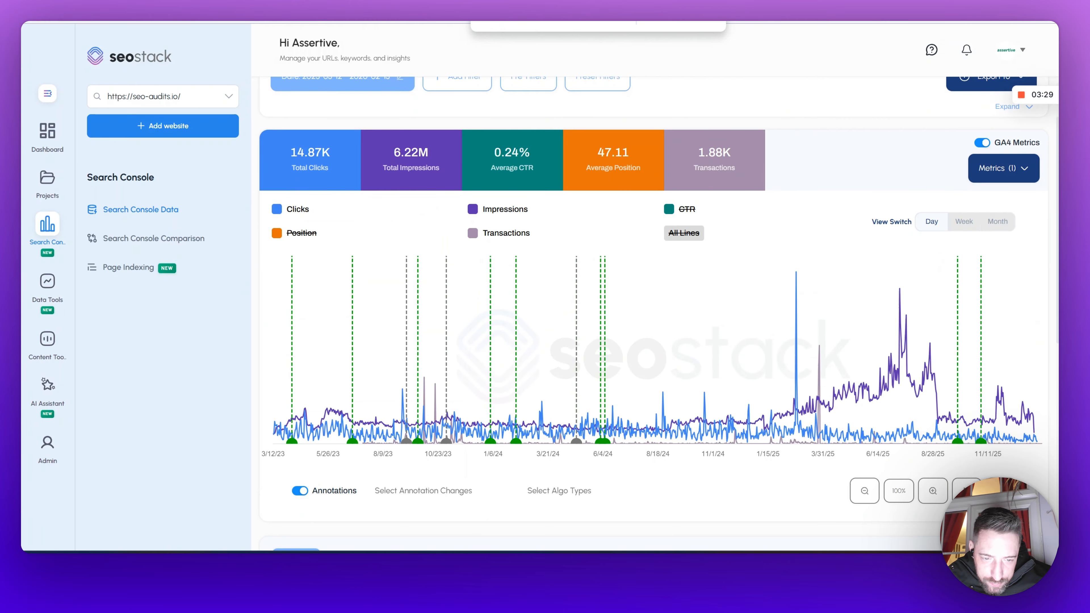
left_click(694, 236)
left_click(694, 236)
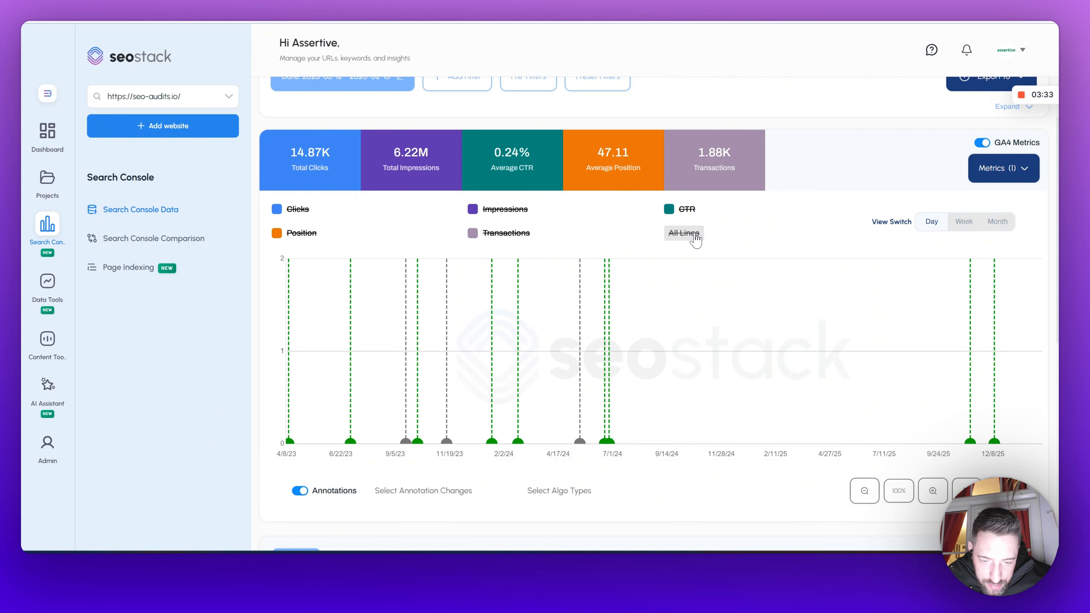
Step: Show only the Clicks and Transactions lines on the chart, hiding all others
left_click(694, 235)
left_click(695, 236)
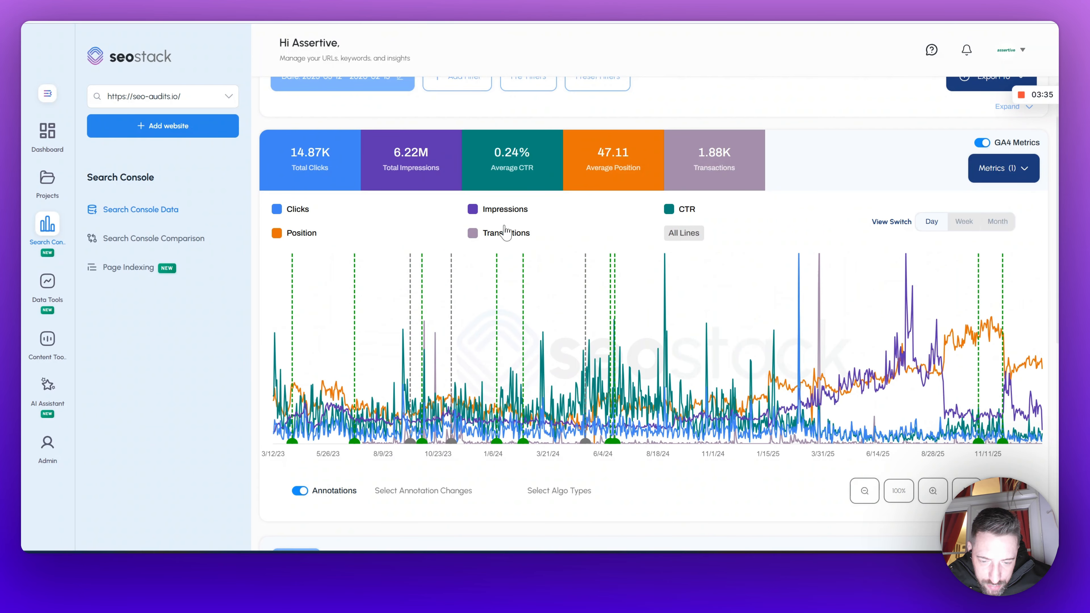
left_click(279, 210)
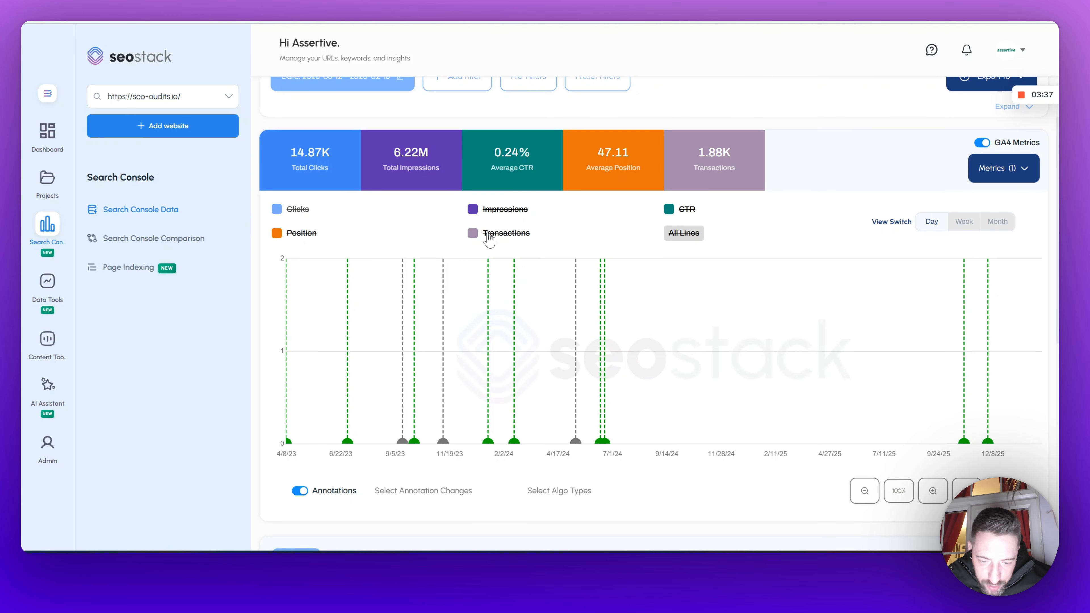
left_click(474, 235)
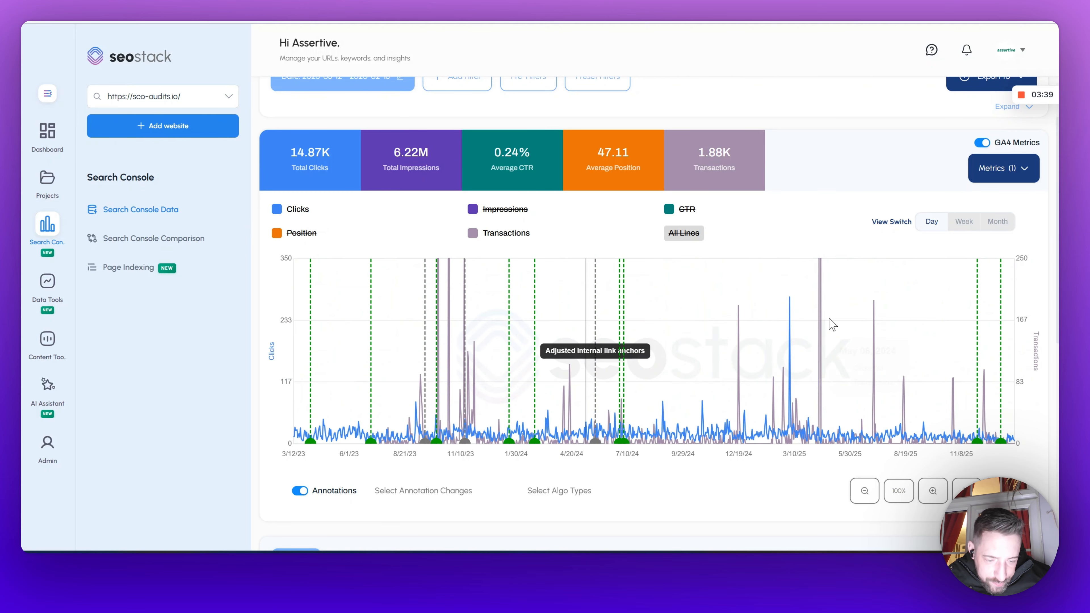
Step: Switch the chart to the Month view and turn off annotations
left_click(998, 221)
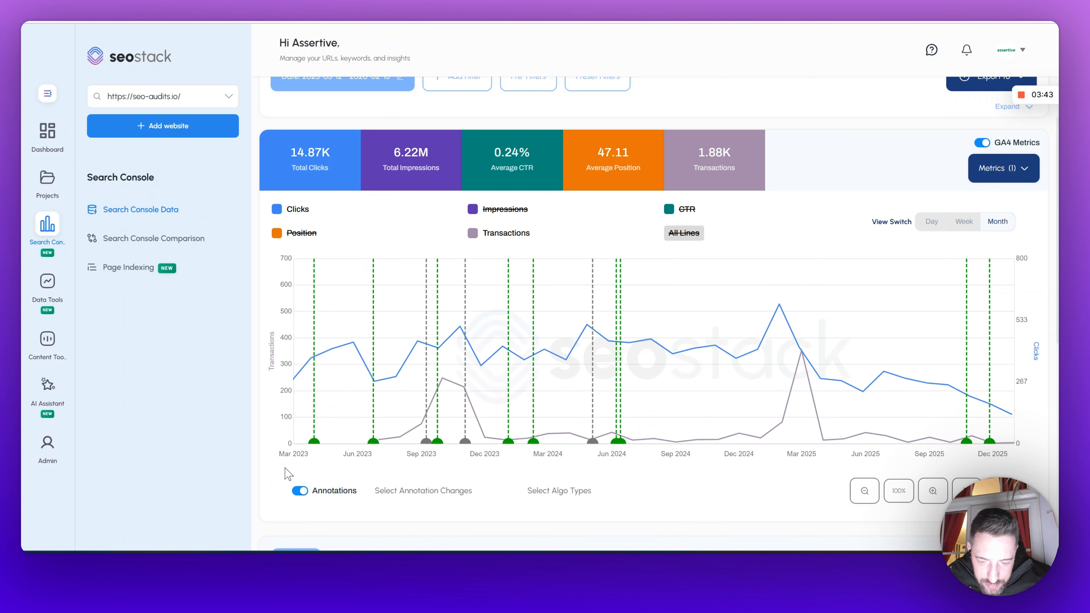
left_click(299, 491)
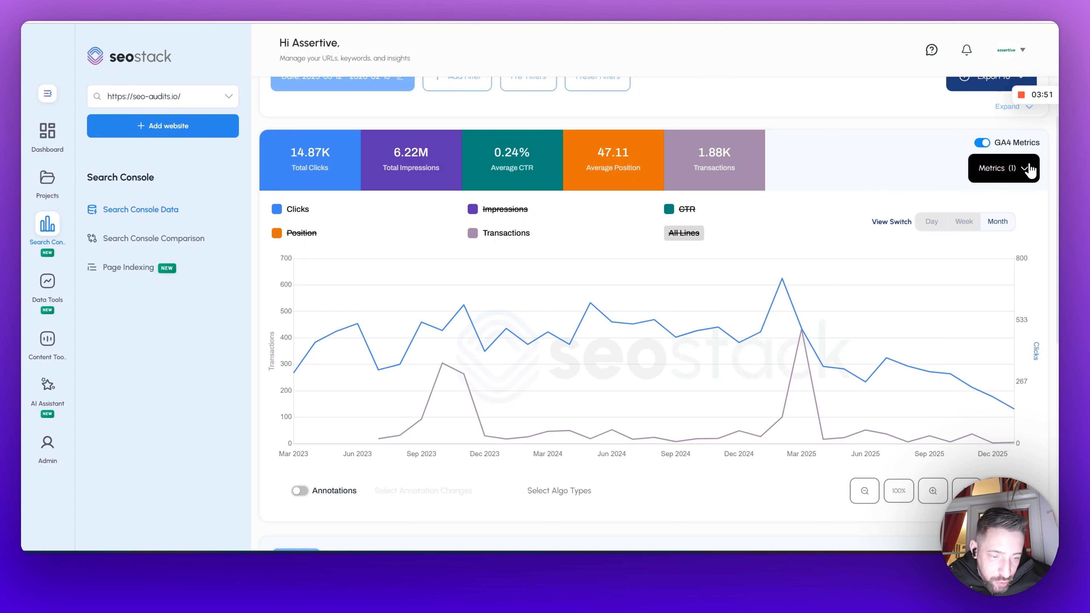
Step: Search the GA4 metrics list for 'bounc'
left_click(1001, 169)
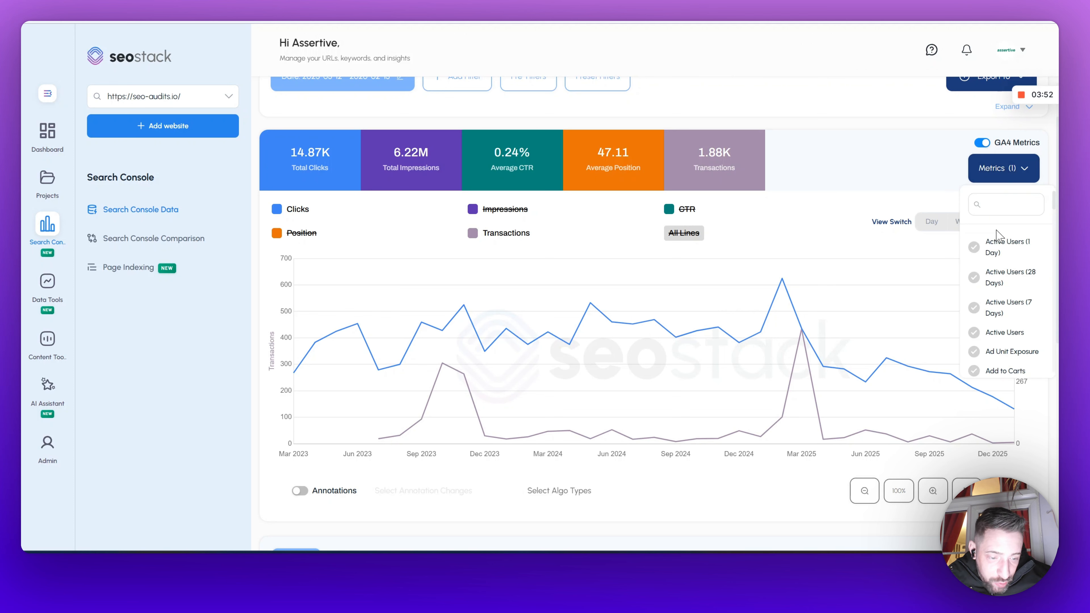
type("bounc")
double_click(1011, 207)
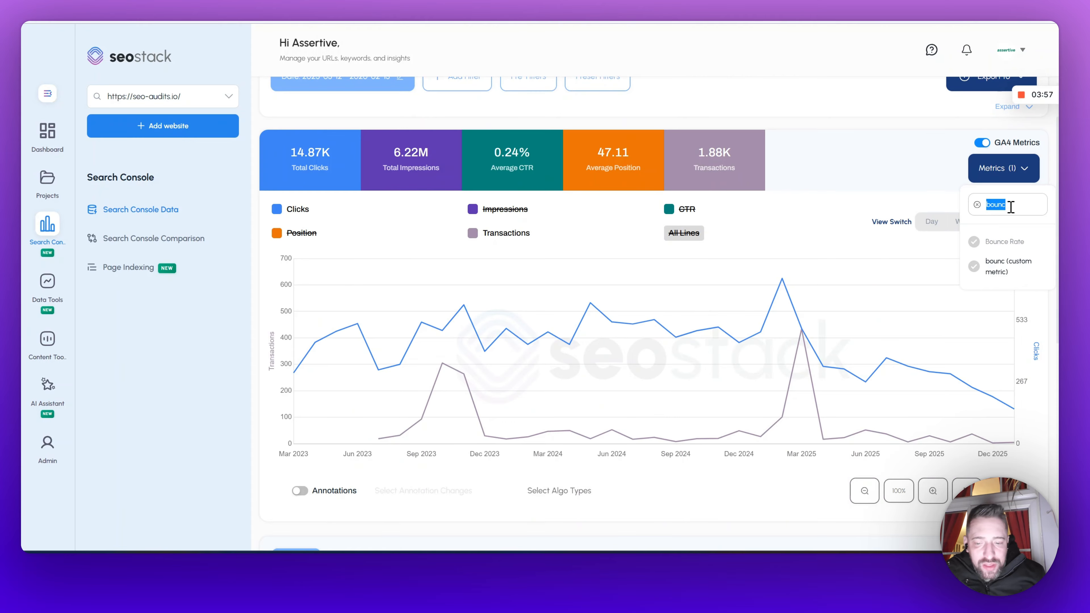
scroll(841, 393, "up", 2)
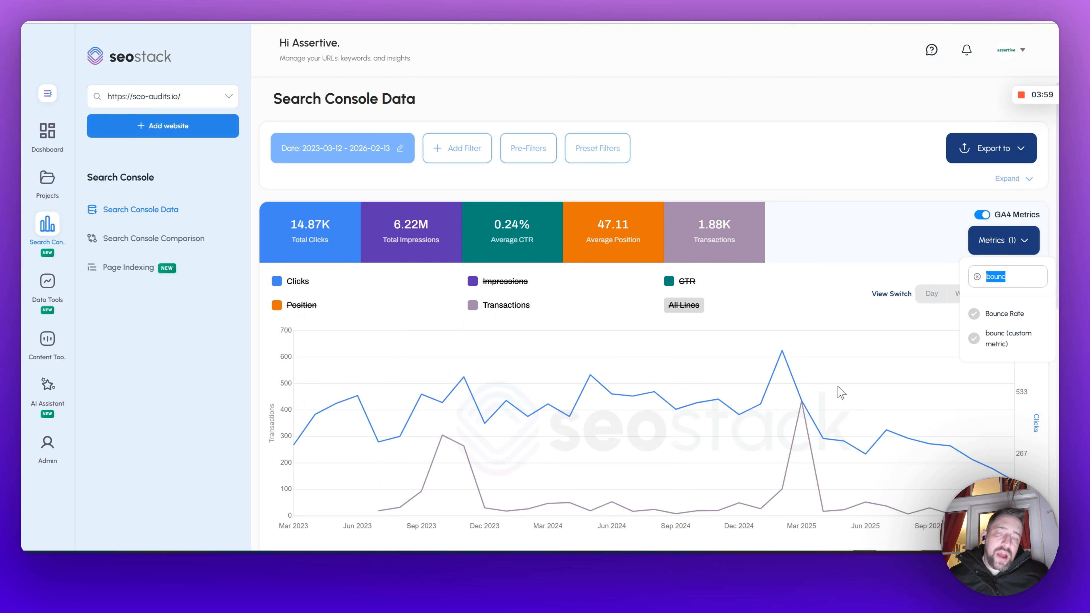